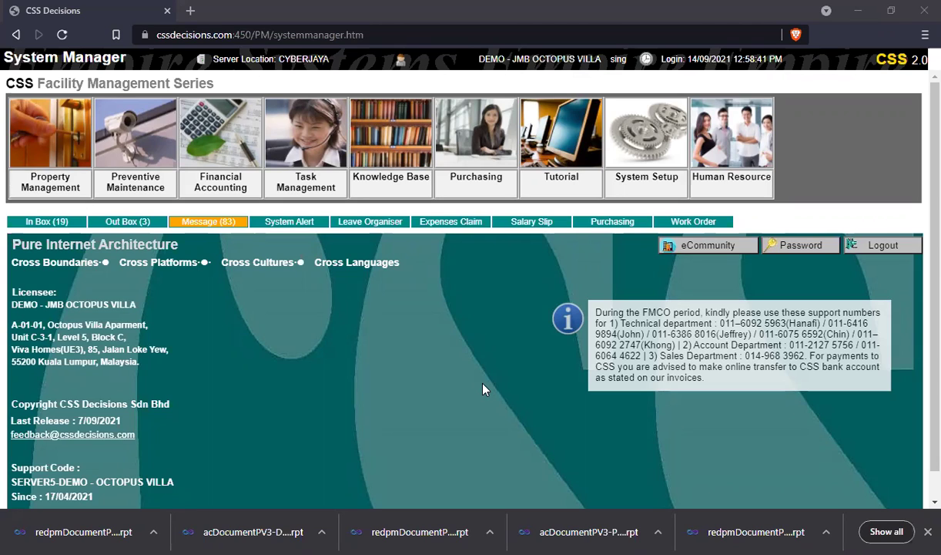
Open the list view of Ownership Entry under Ownership Processing in the Property Management module
click(59, 185)
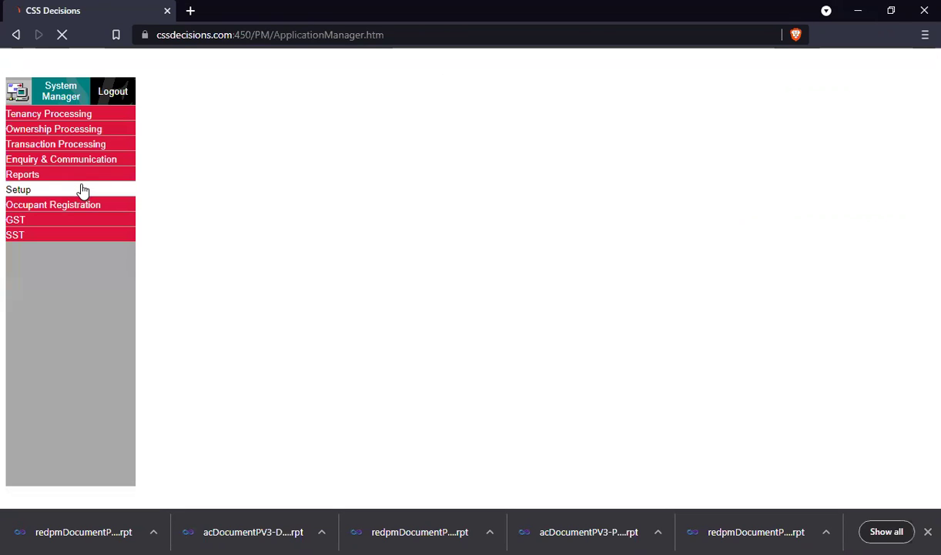
click(91, 130)
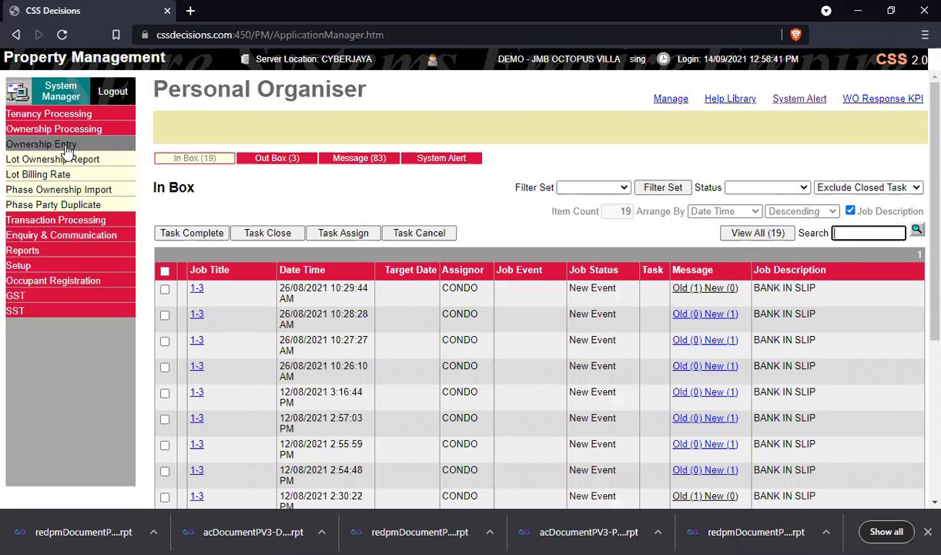
click(67, 147)
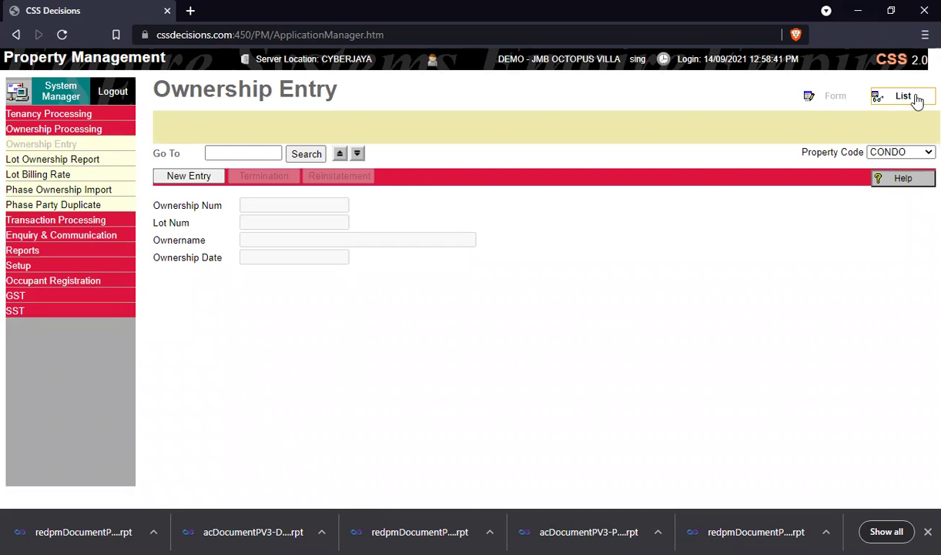
click(903, 96)
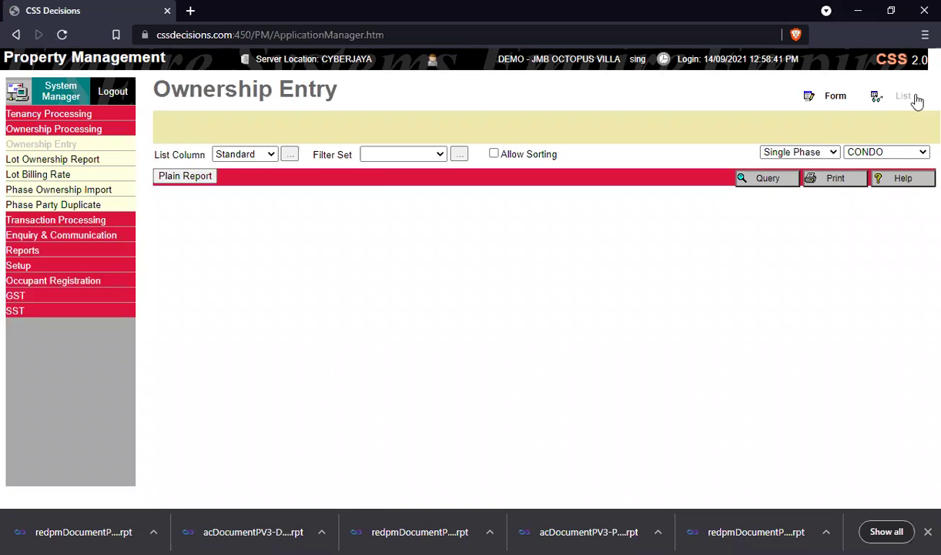
Query the ownership list for lot number Trend_001
click(755, 183)
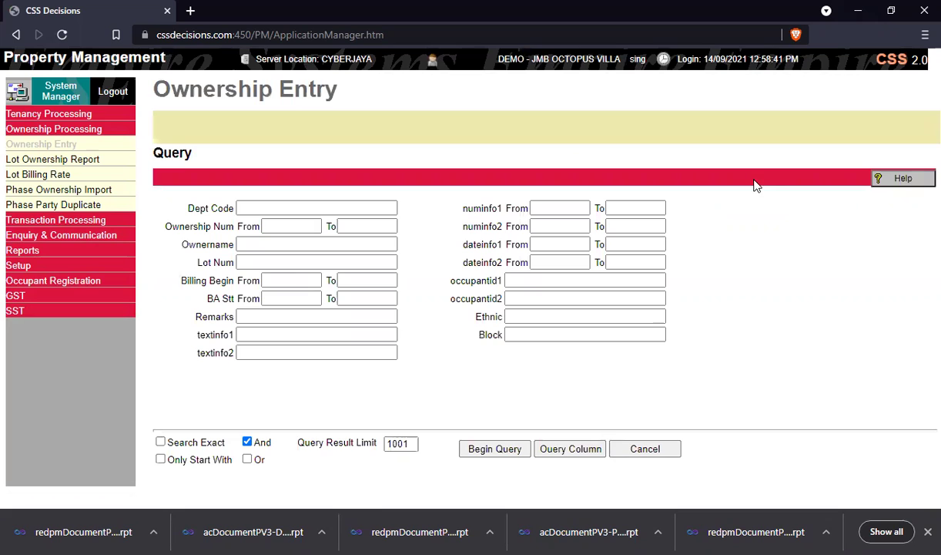
click(293, 266)
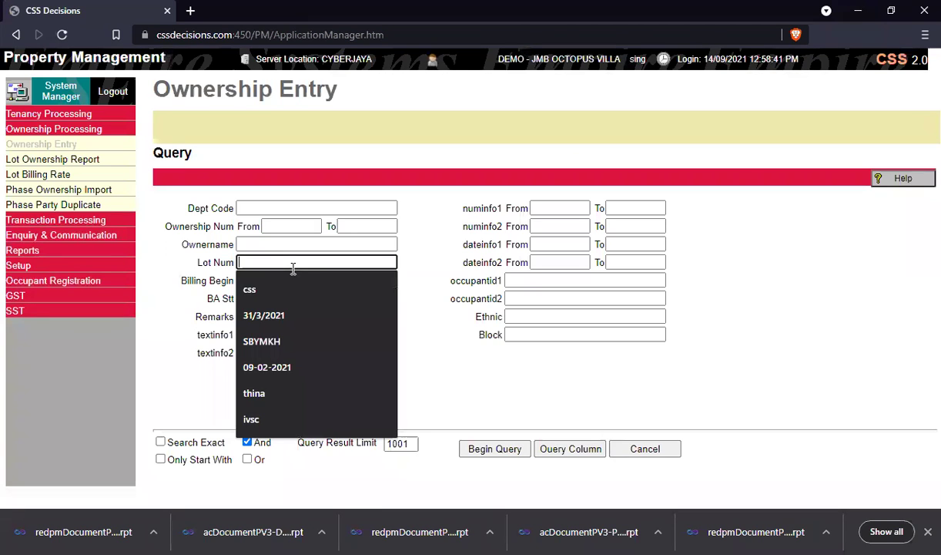
text(Trend_001)
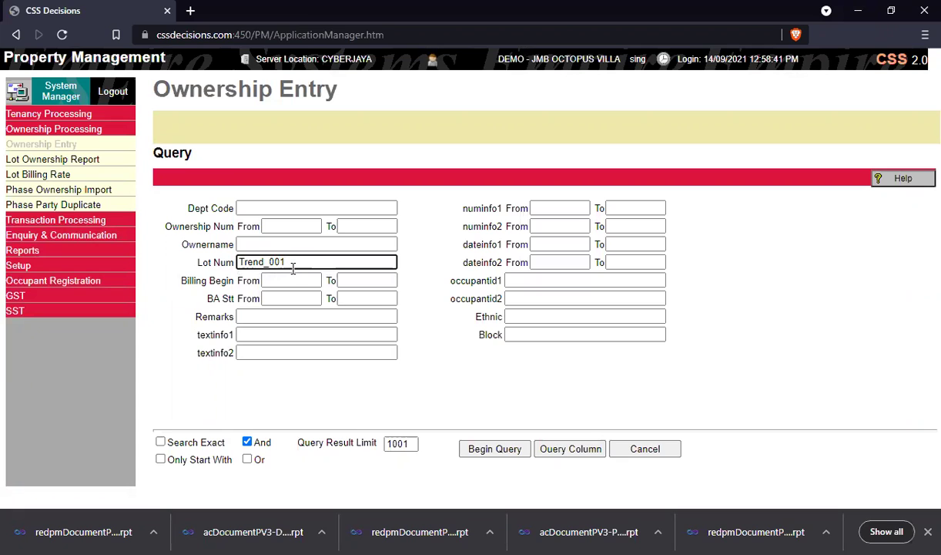
click(456, 361)
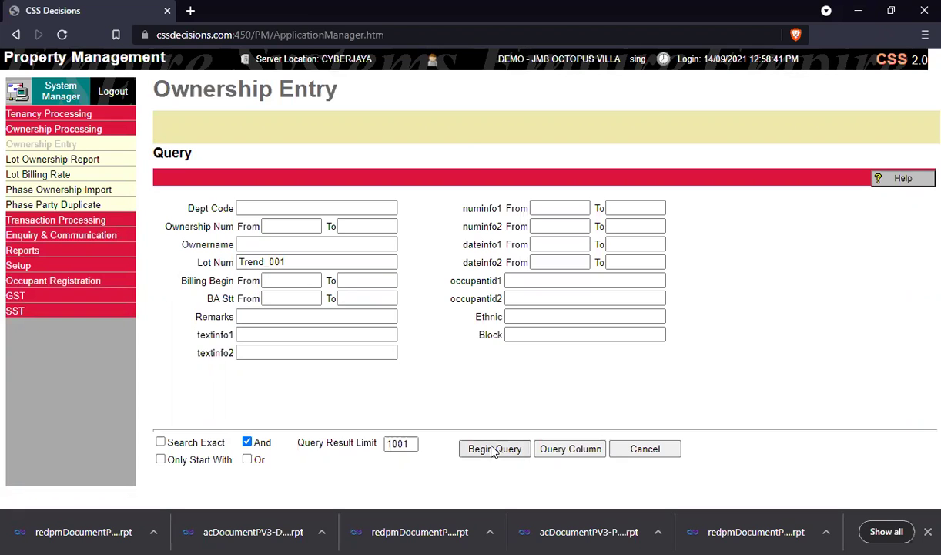
click(493, 449)
drag(393, 220, 587, 239)
click(587, 240)
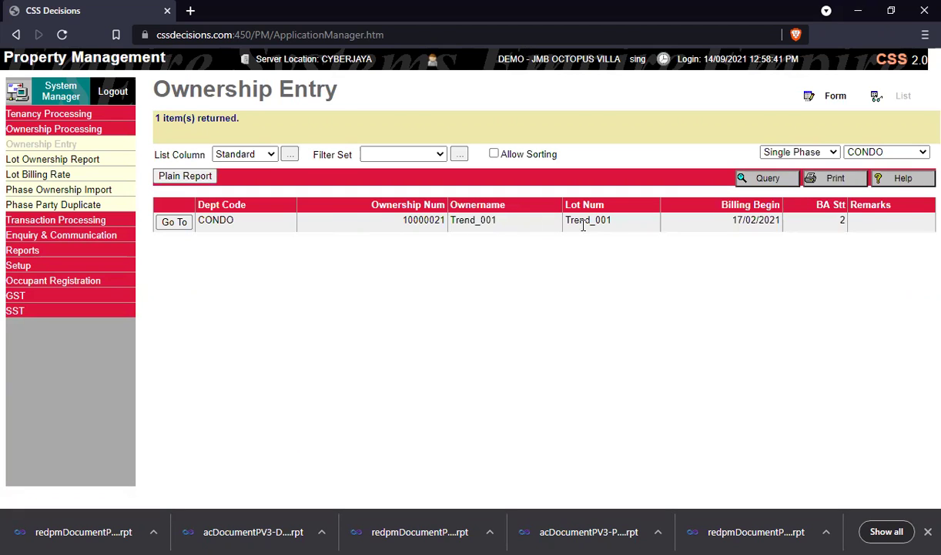
Open the Trend_001 ownership record and save its termination with the termination date 14/09/2021
click(174, 222)
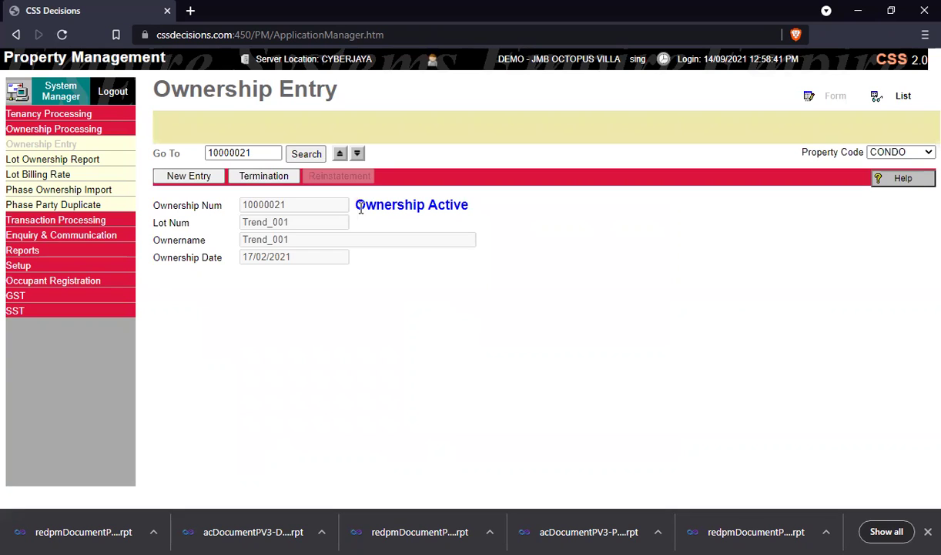
drag(355, 205, 408, 205)
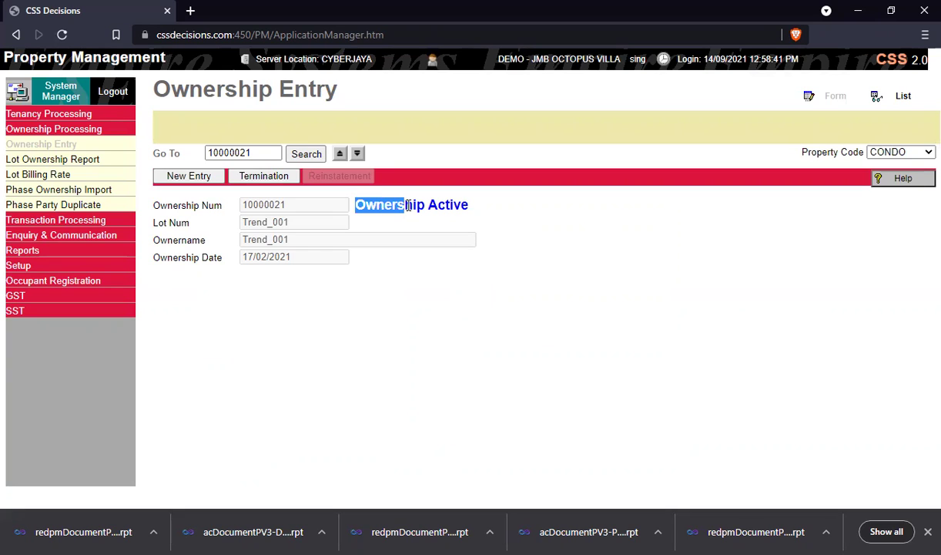
click(408, 205)
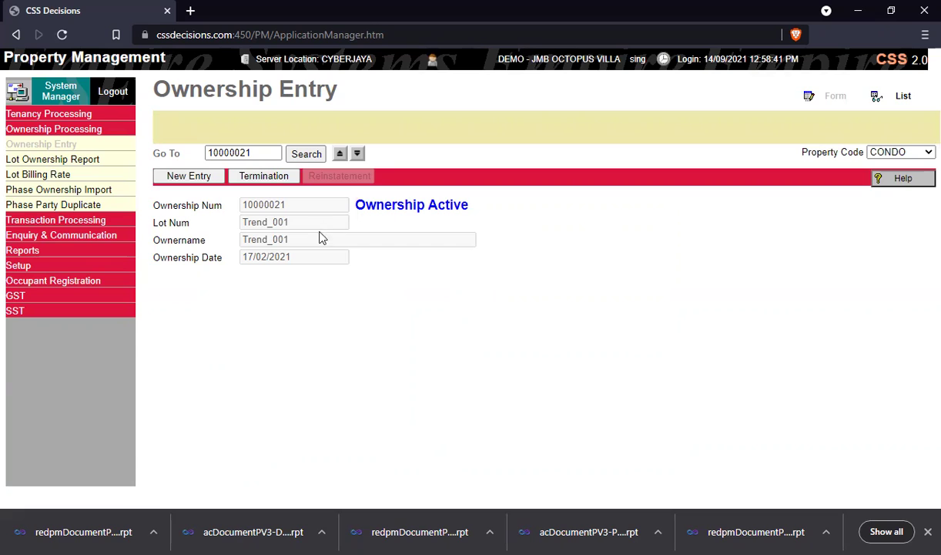
click(269, 177)
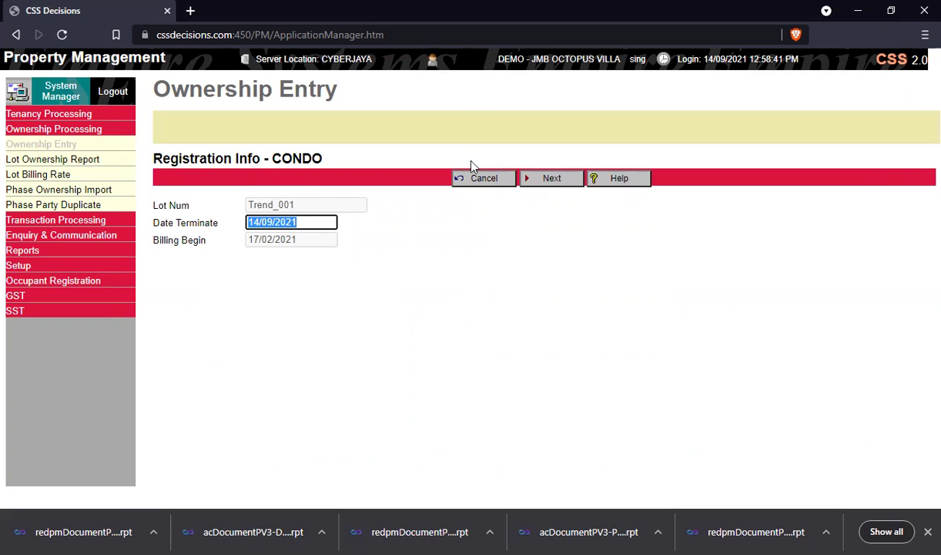
click(567, 183)
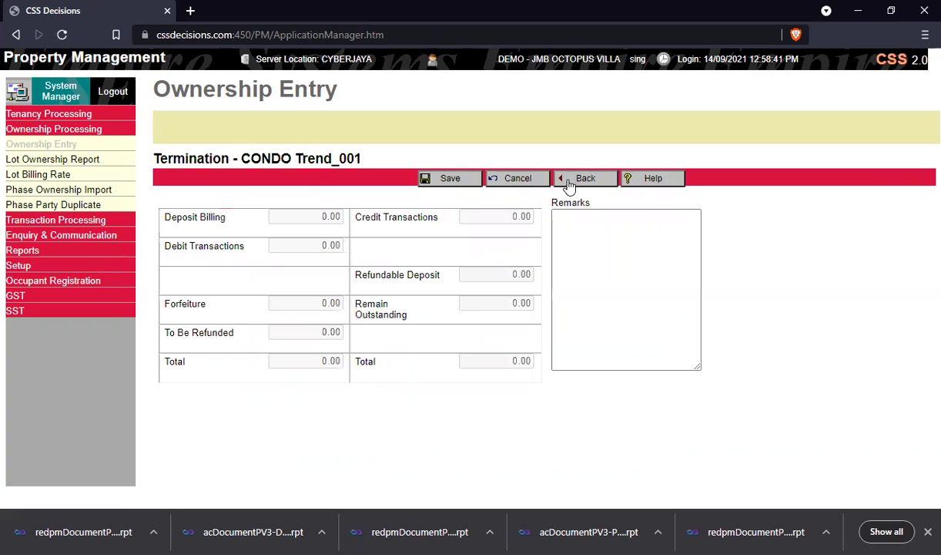
click(450, 180)
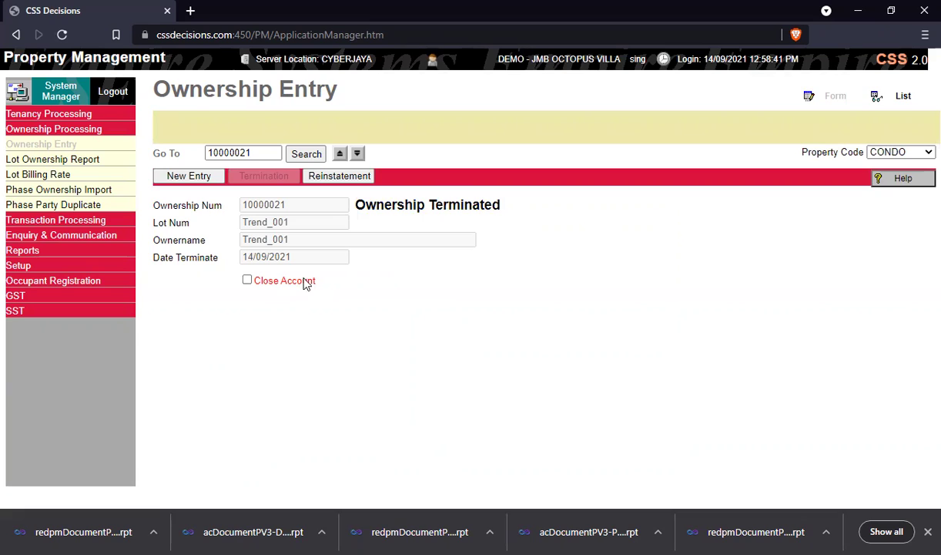
Start a new ownership entry for lot Trend_001 and set its billing begin date to 30/4/2021
click(179, 178)
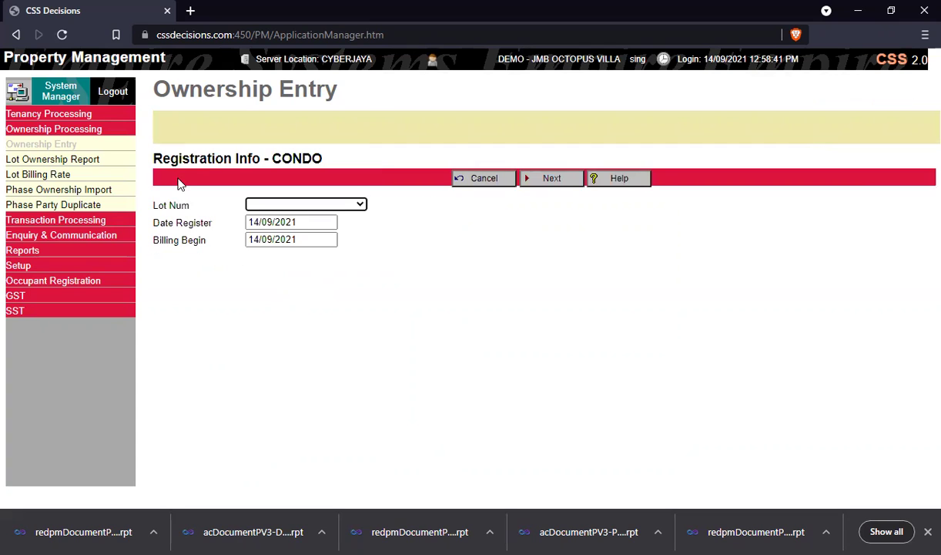
click(272, 206)
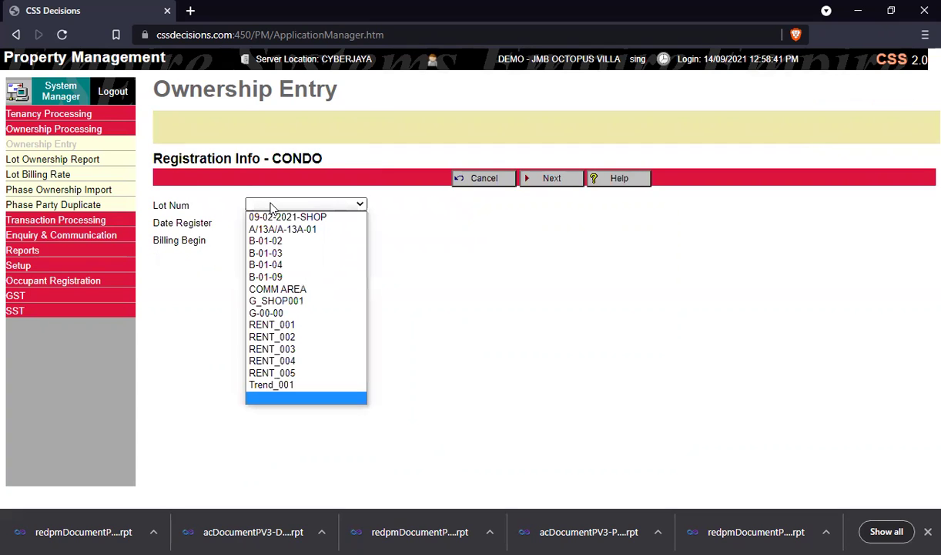
click(289, 385)
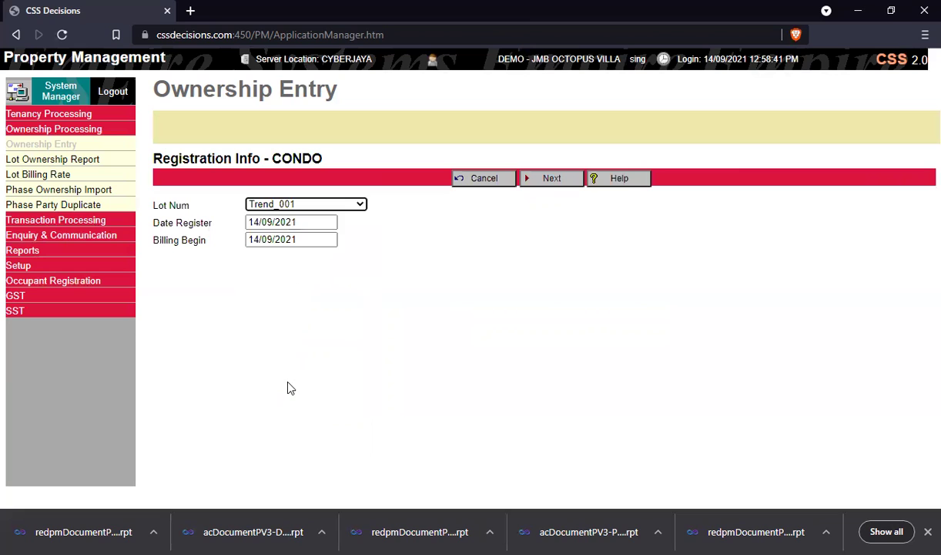
drag(304, 223, 202, 215)
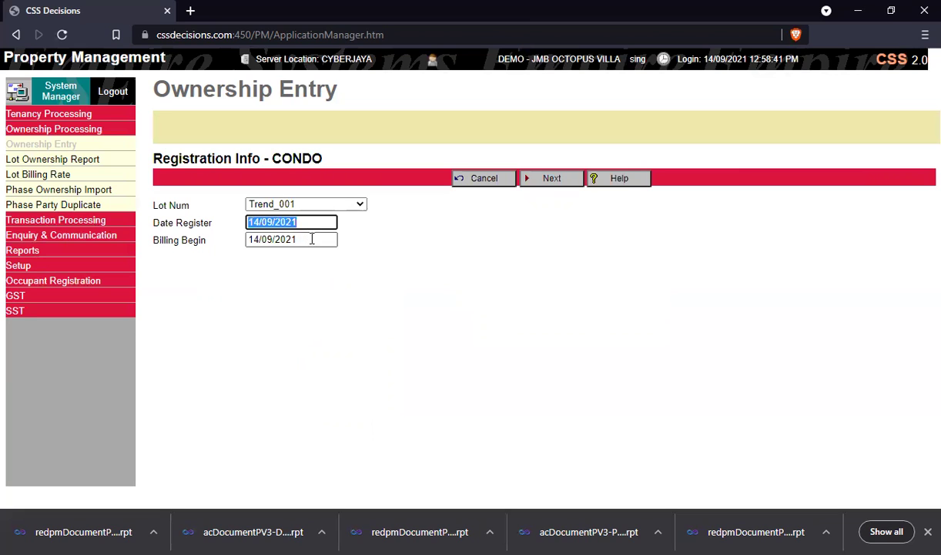
drag(312, 240, 227, 245)
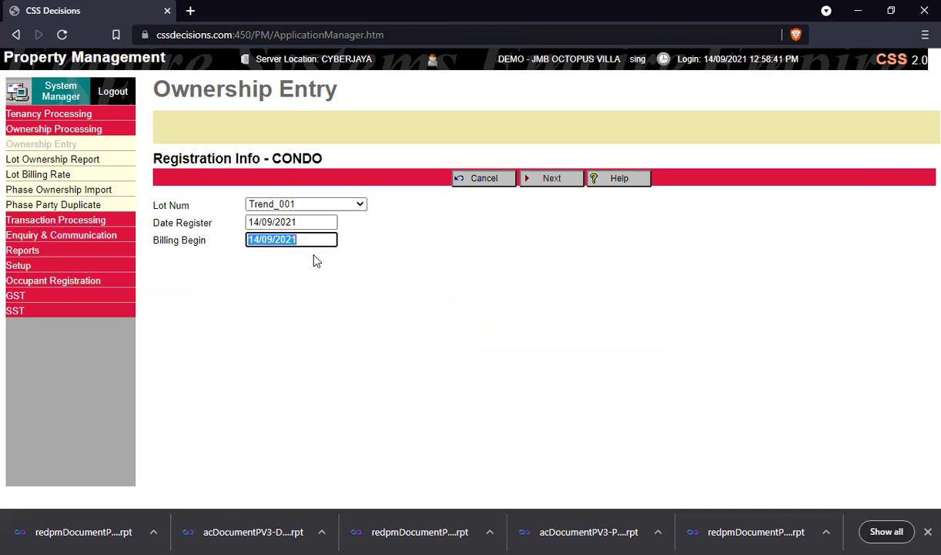
text(30/4/2021)
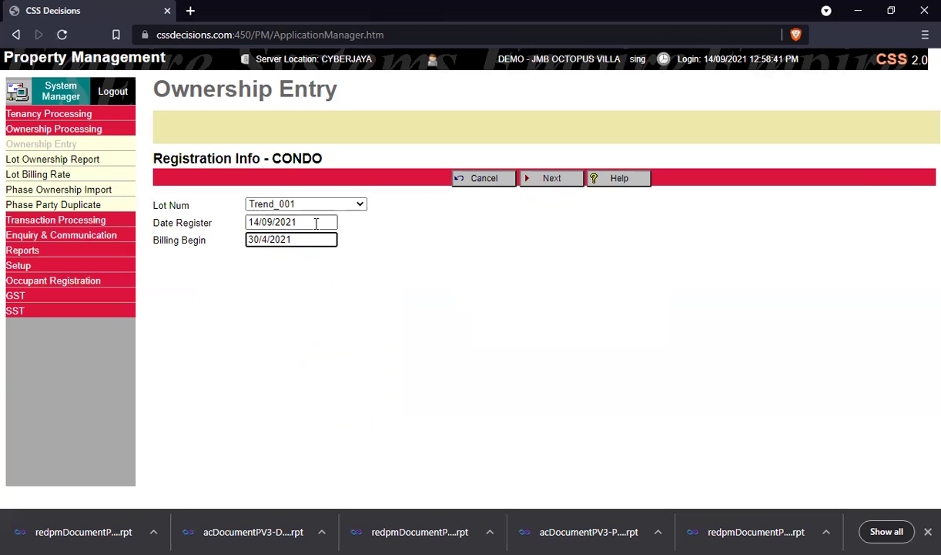
Copy the billing begin date 30/4/2021 into the registration date and continue to the contact info
key(ctrl+a)
key(ctrl+c)
click(315, 222)
key(ctrl+a)
key(ctrl+v)
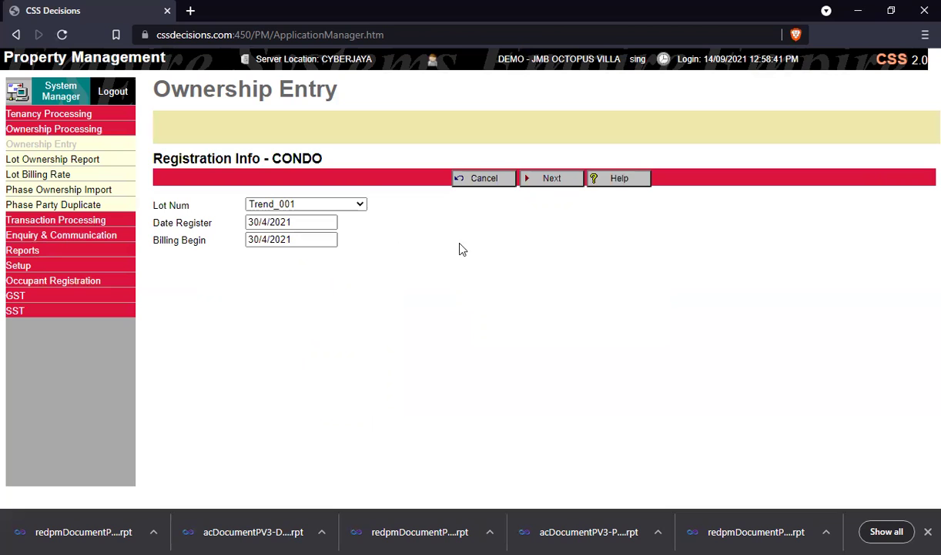
click(550, 182)
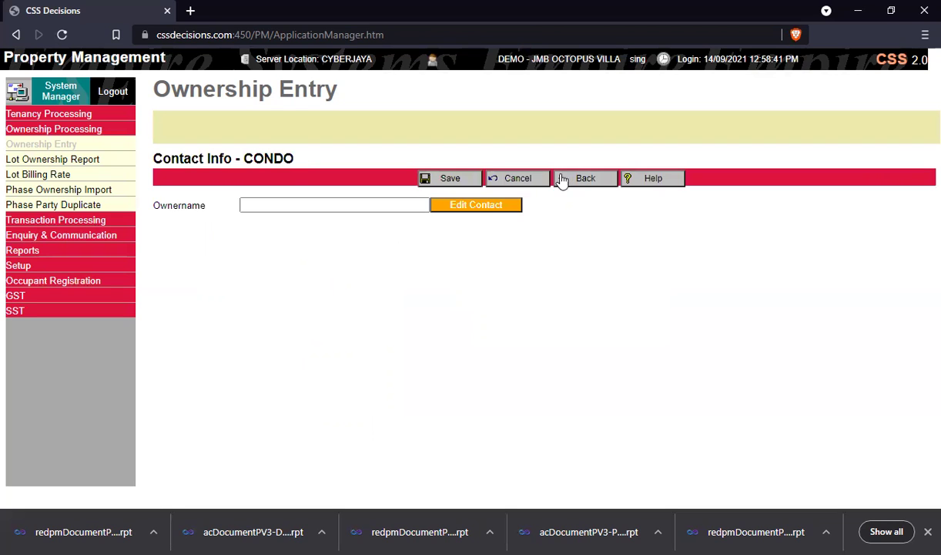
Edit the owner contact and enter the name Trend_001_PREVIOUS OWNER as a new contact
click(484, 204)
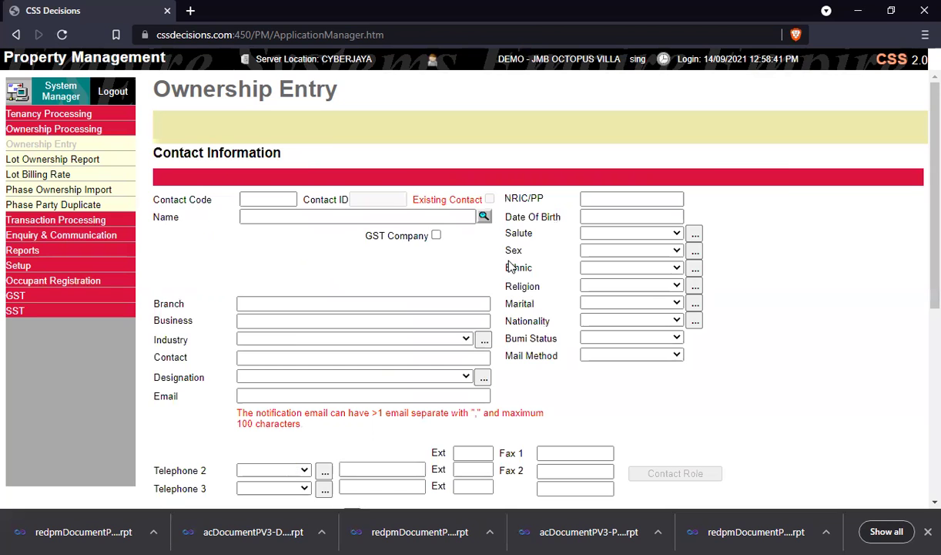
click(401, 217)
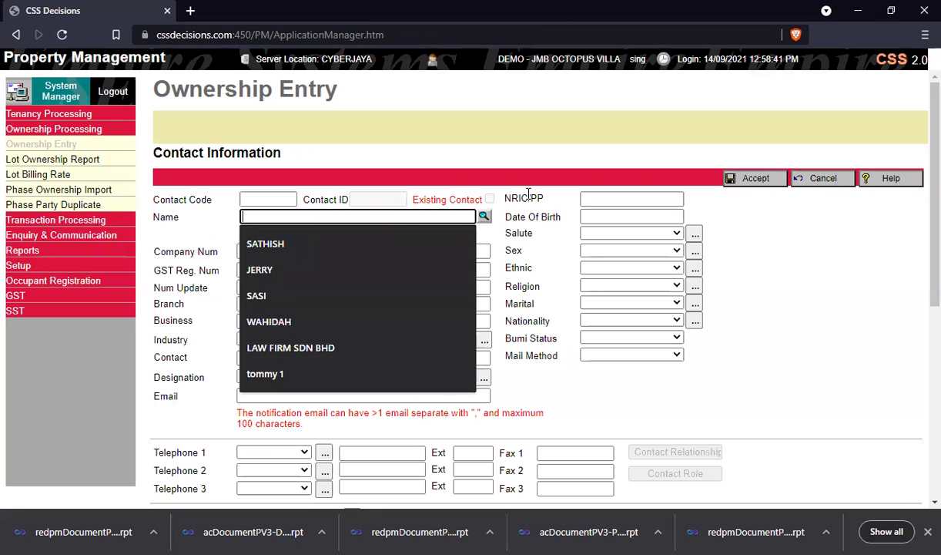
text(Tr)
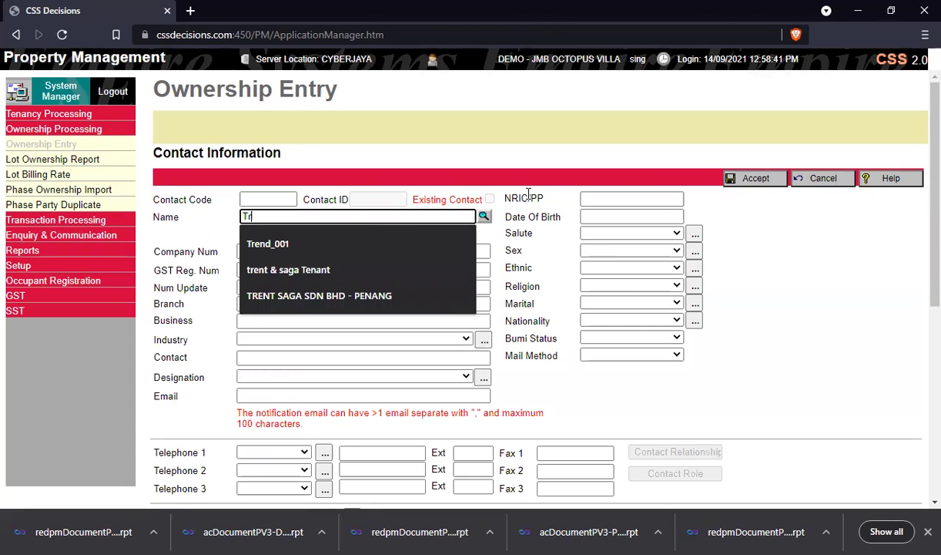
key(Down)
key(Return)
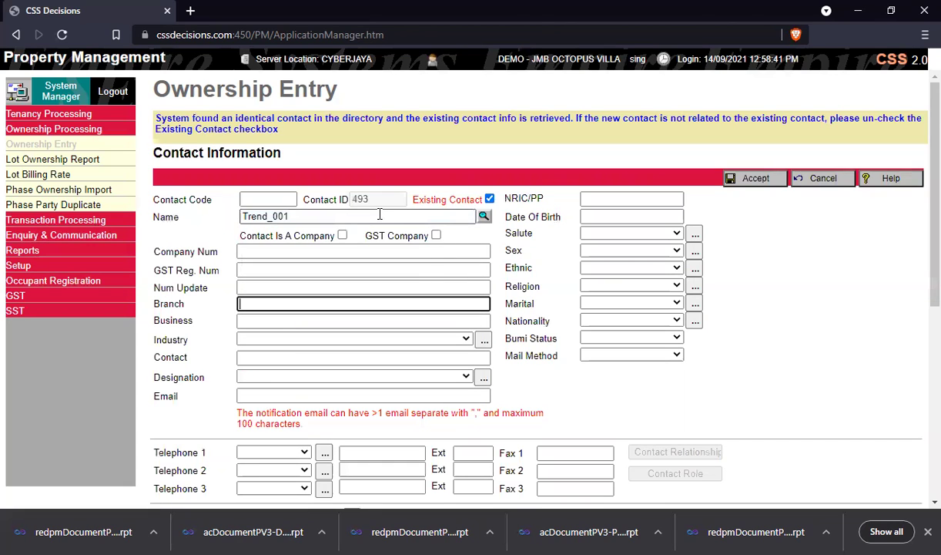
text(_pre)
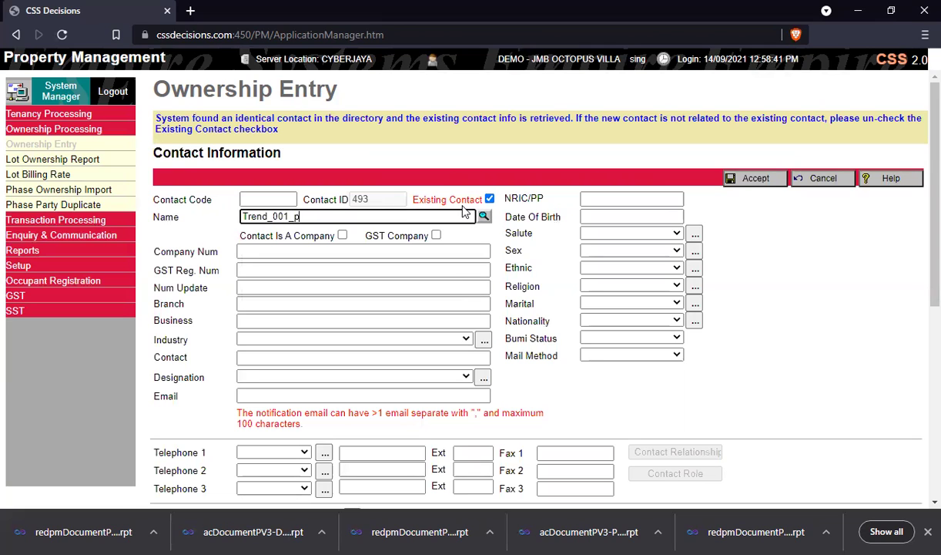
key(BackSpace)
key(BackSpace)
key(BackSpace)
text(PREVIOUS OWNER)
click(490, 176)
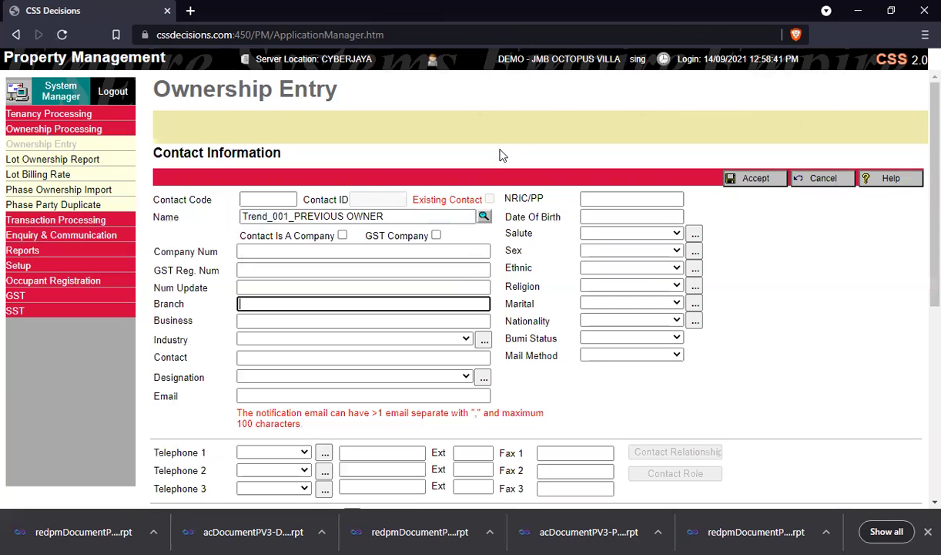
Review the email and telephone fields, leave them blank, accept the contact and save the new ownership entry
click(293, 397)
scroll(532, 377, down, 2)
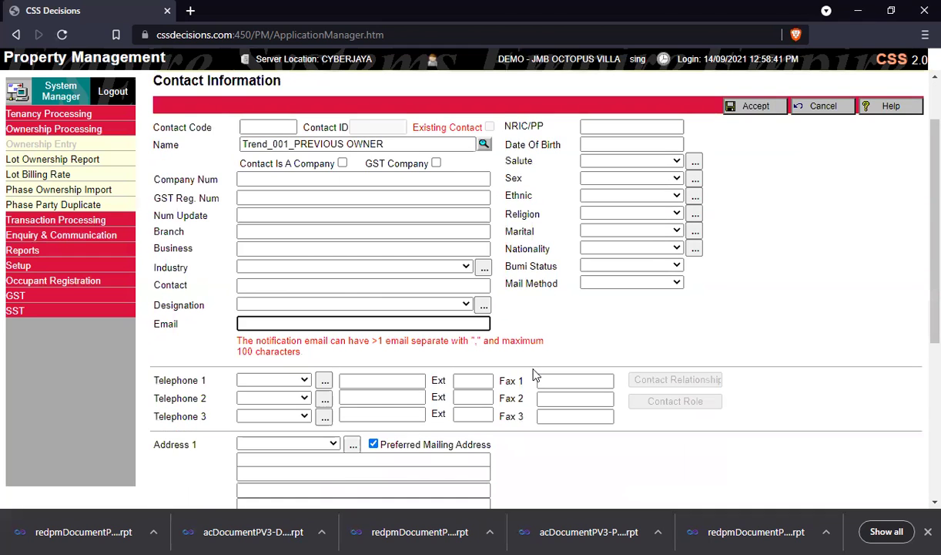
click(369, 388)
scroll(748, 352, up, 2)
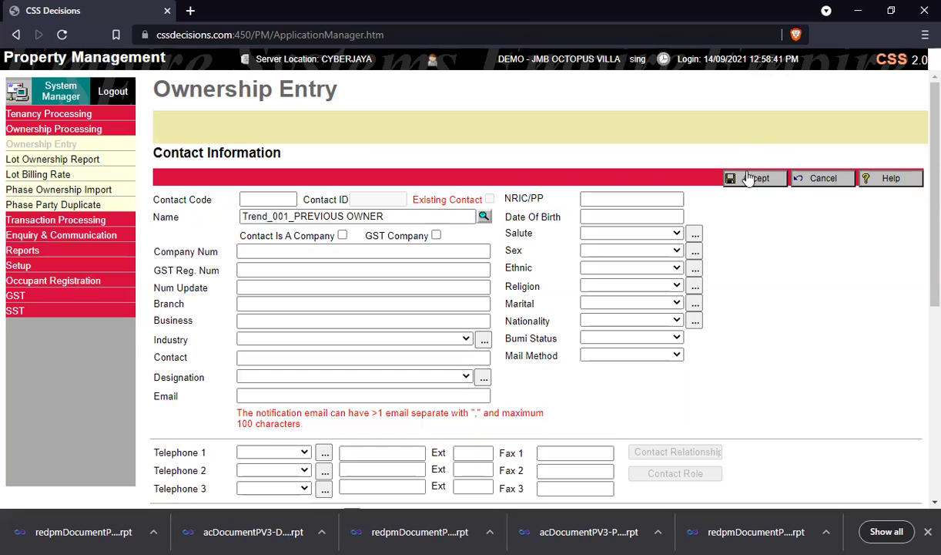
click(751, 180)
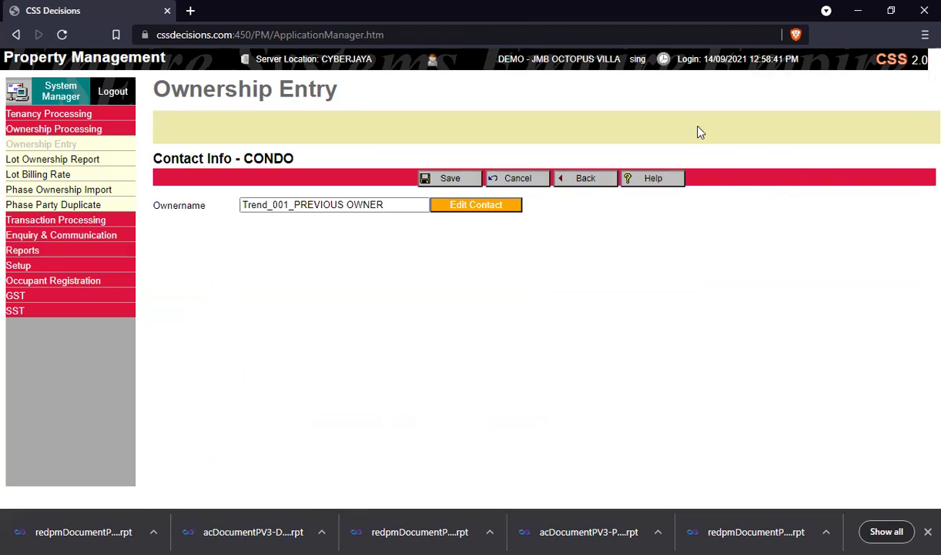
click(461, 179)
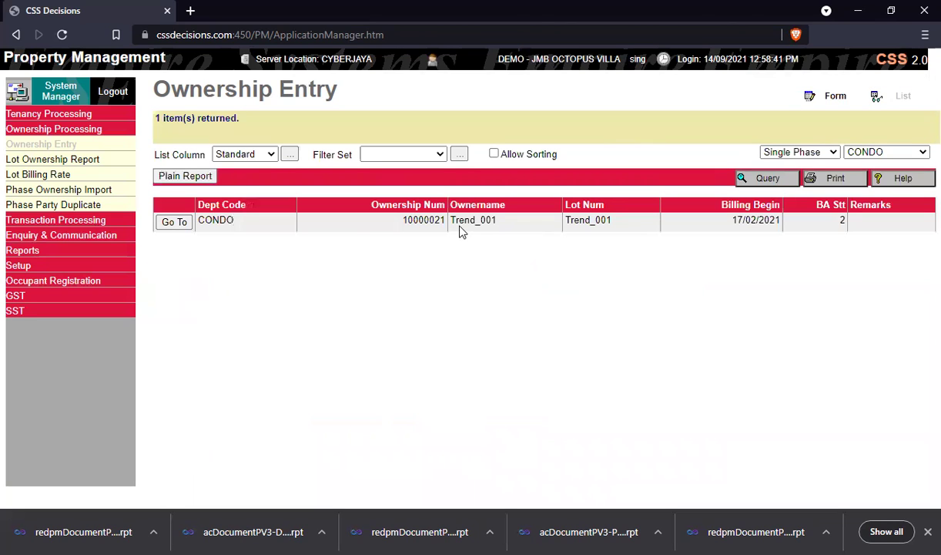
Query the ownership entries by the lot number Trend_001
drag(448, 220, 586, 221)
double_click(587, 220)
click(776, 178)
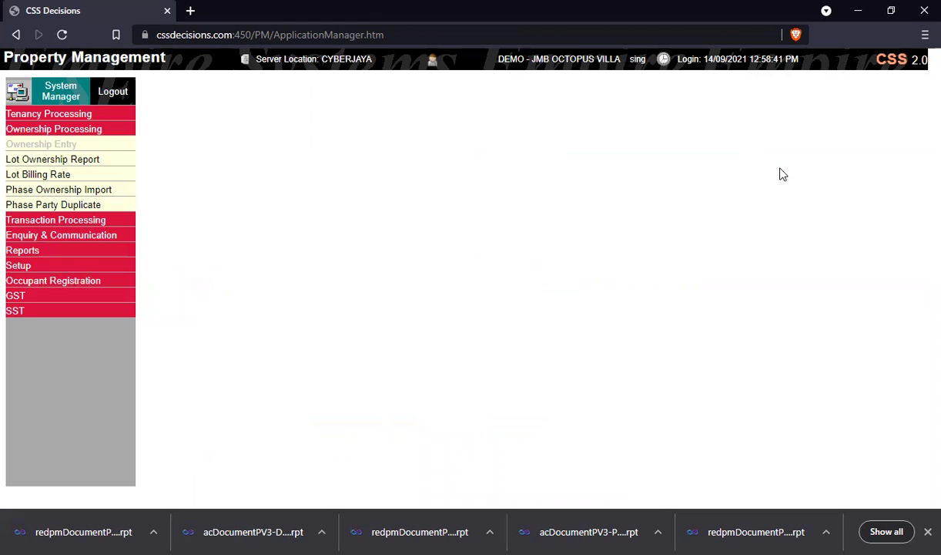
click(278, 262)
key(ctrl+v)
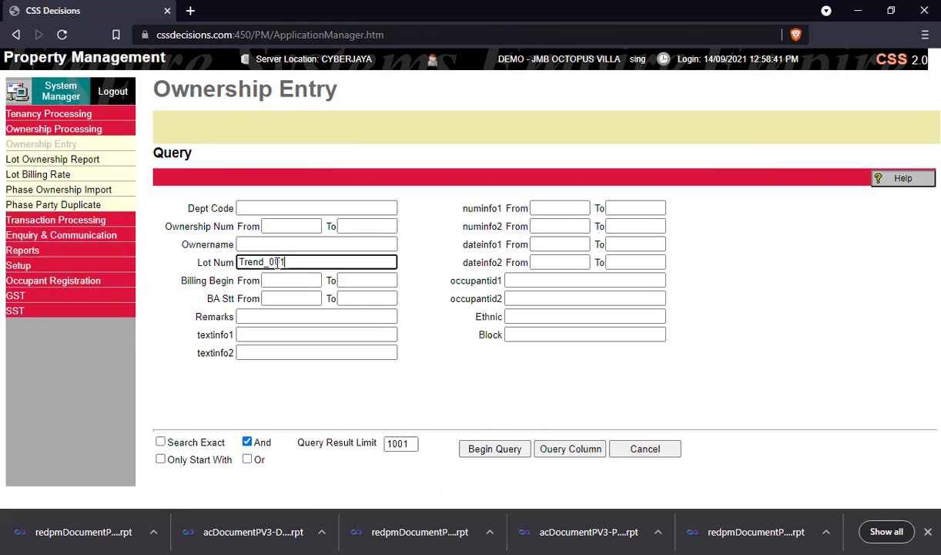
click(485, 450)
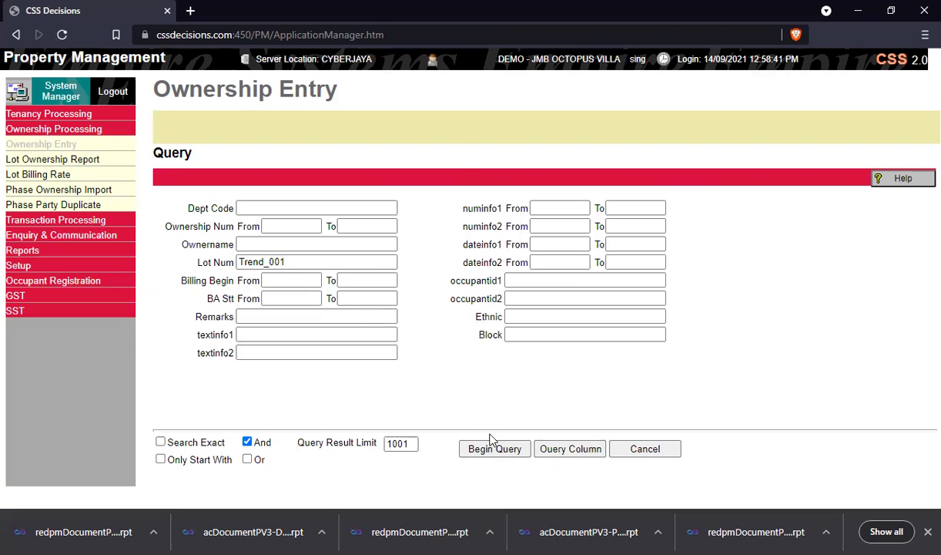
Compare the owner names listed for lot Trend_001 and copy the name Trend_001
drag(408, 241, 548, 242)
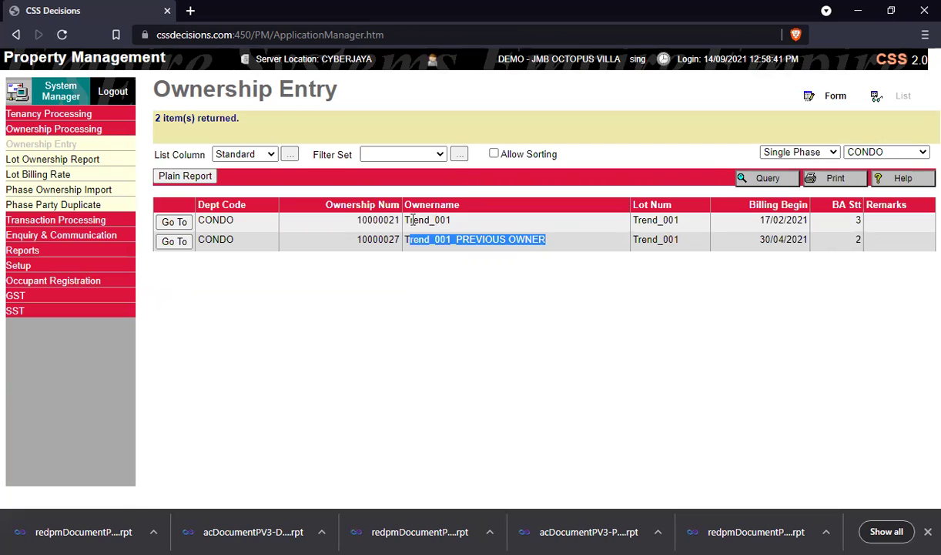
drag(405, 220, 448, 219)
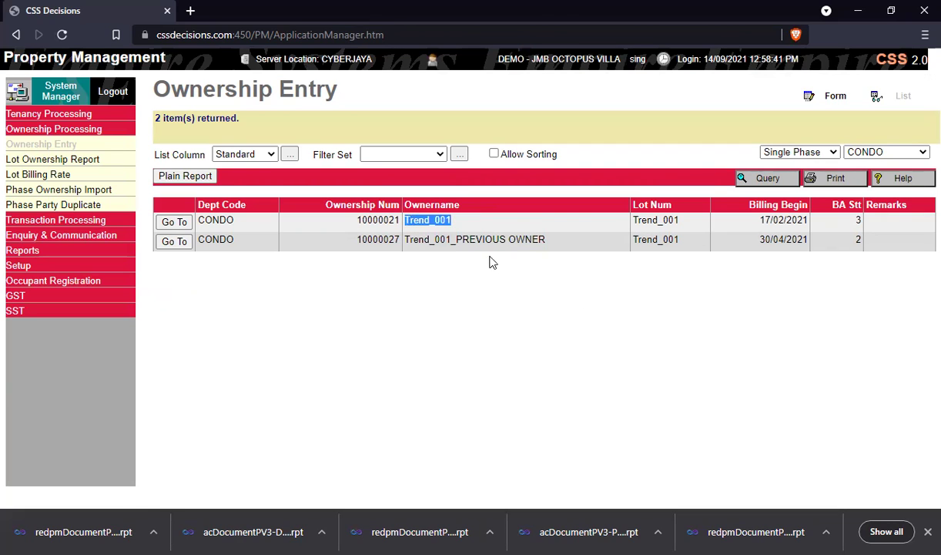
drag(405, 239, 544, 243)
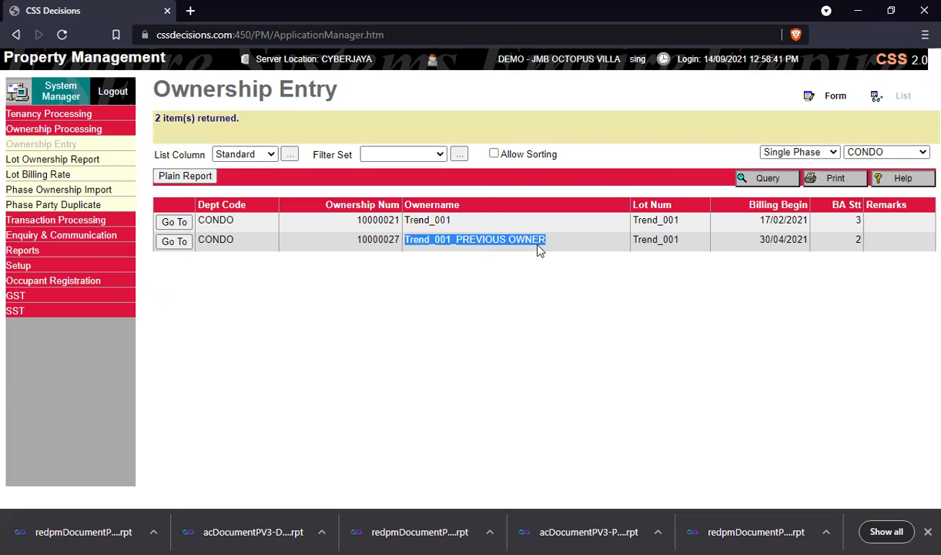
drag(405, 220, 453, 222)
key(ctrl+c)
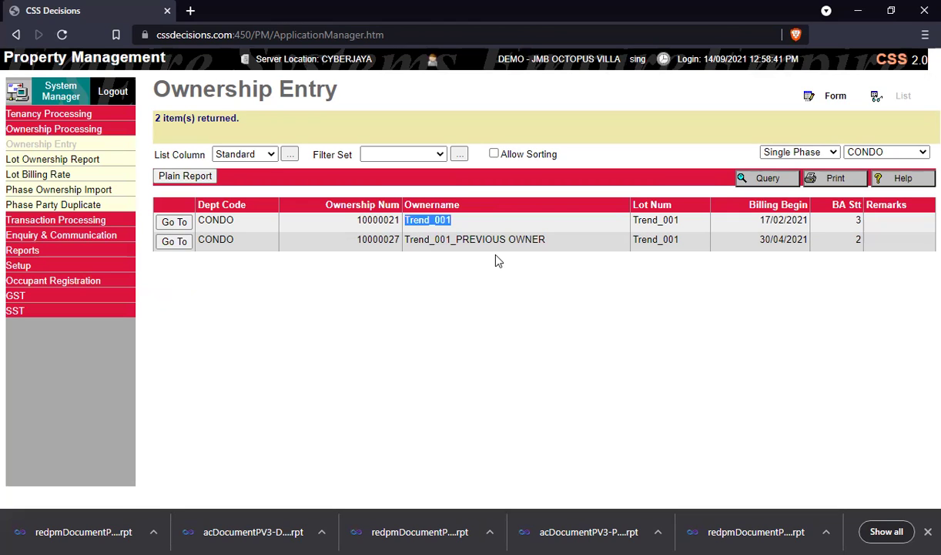
Open the Trend_001_PREVIOUS OWNER ownership entry, terminate it with the date 14/09/2021 and save the termination
drag(484, 239, 348, 244)
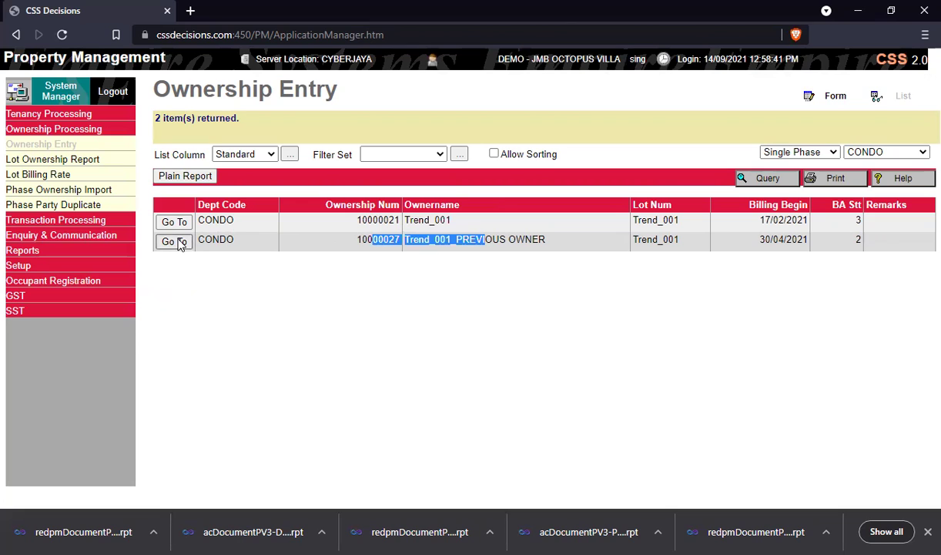
click(175, 241)
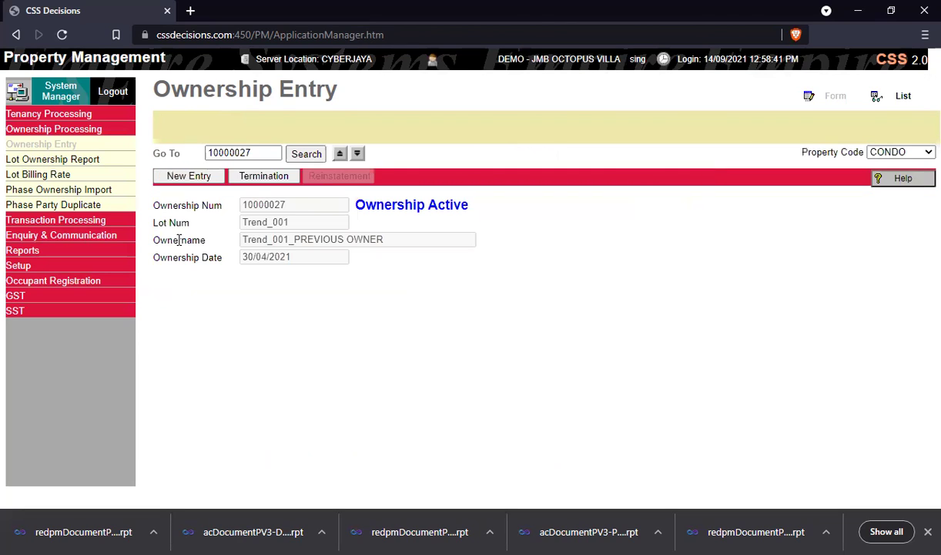
click(260, 177)
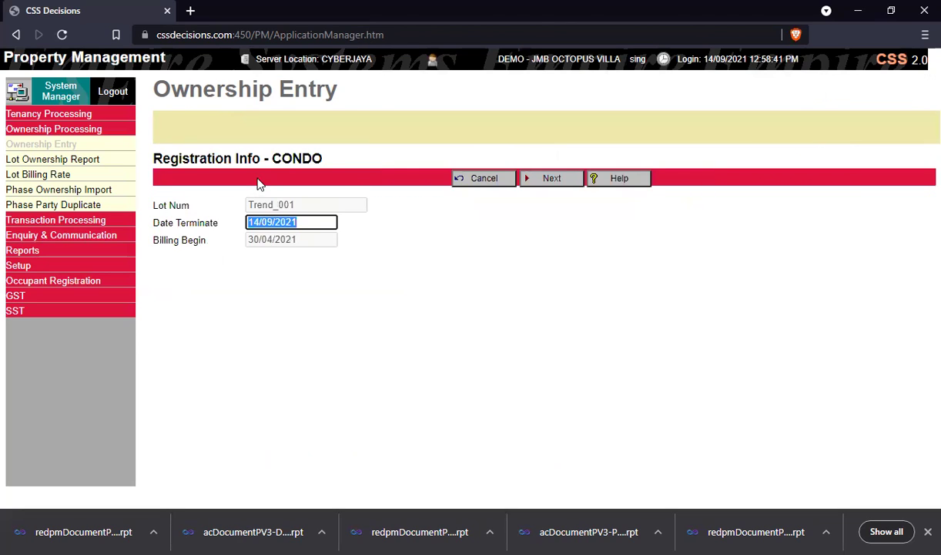
click(555, 180)
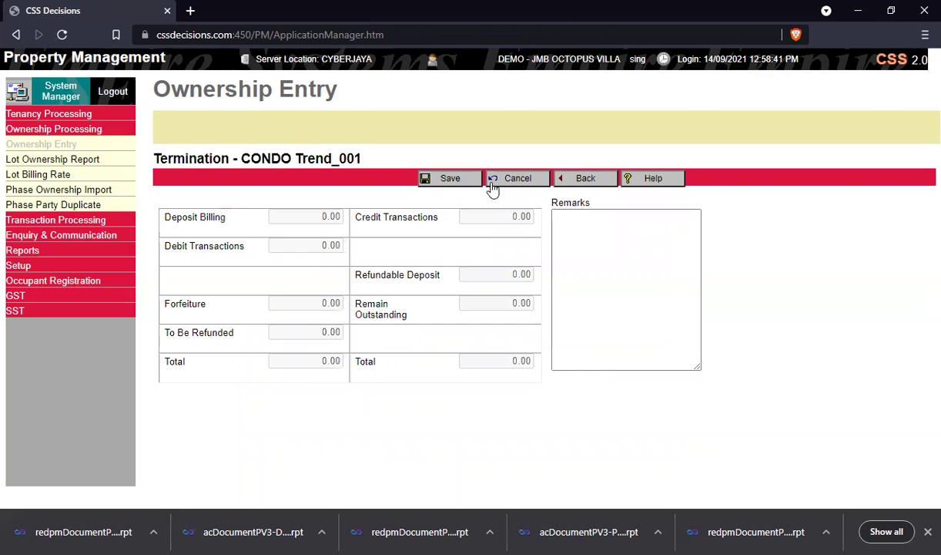
click(446, 182)
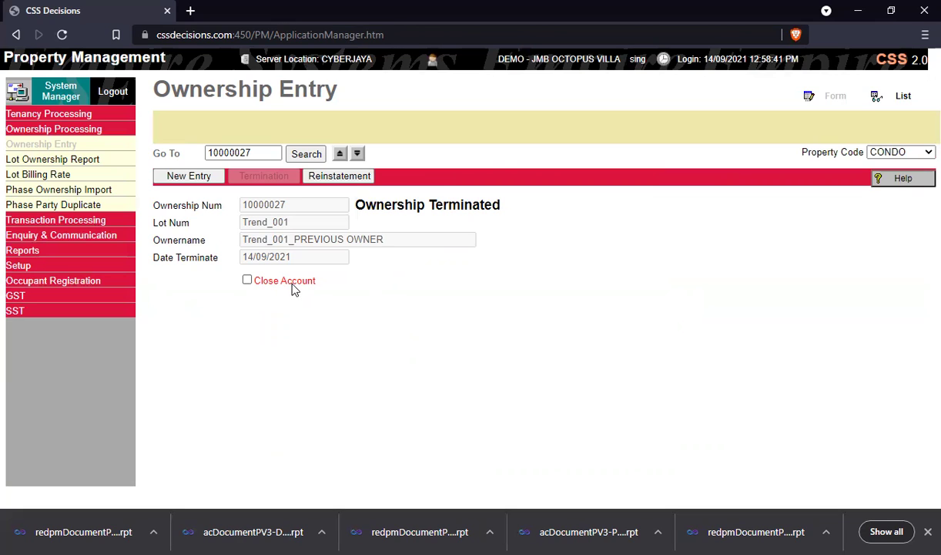
drag(267, 240, 377, 243)
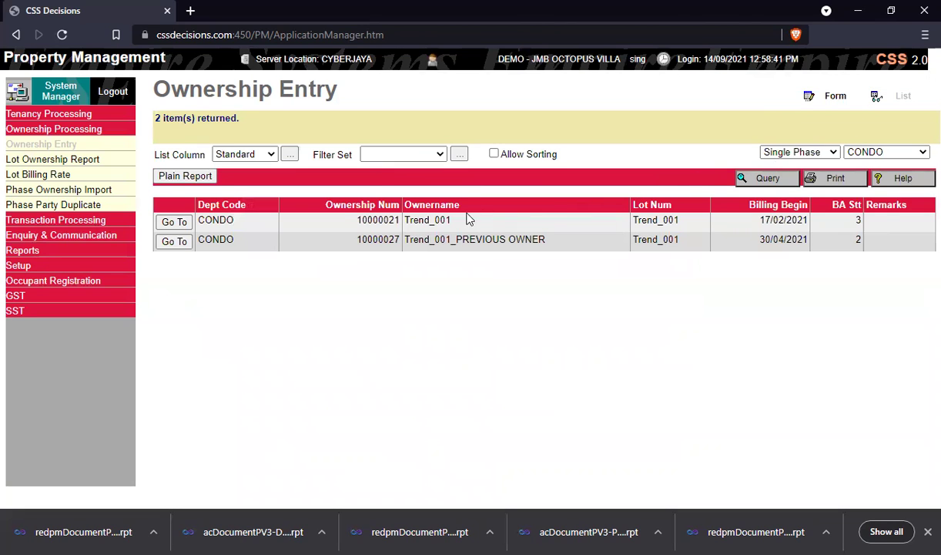
Open the ownership entry of owner Trend_001, reinstate it with the date 14/09/2021 and save
drag(444, 221, 182, 229)
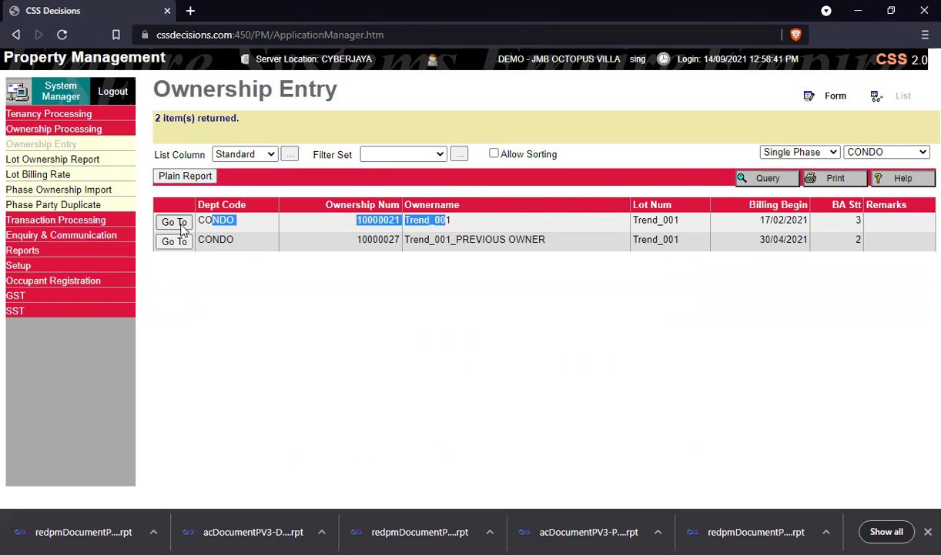
click(182, 224)
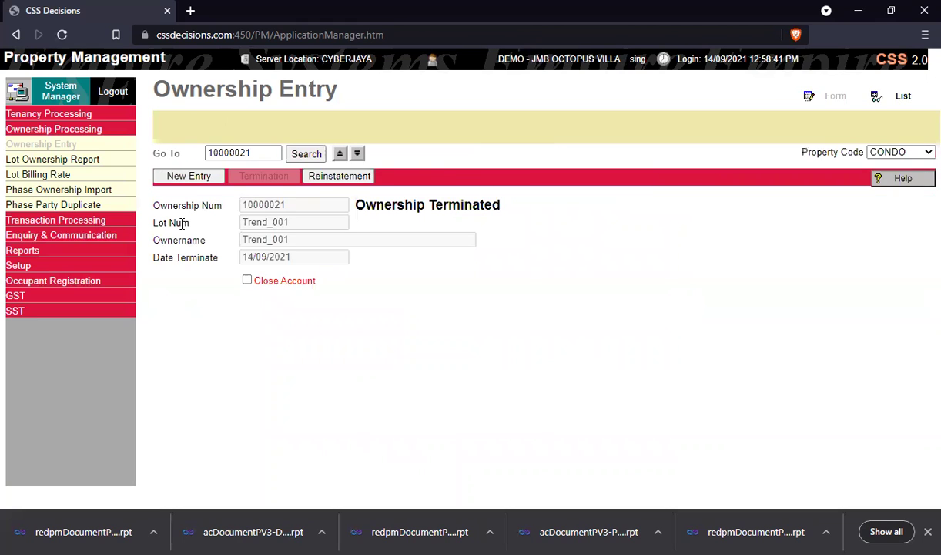
click(339, 176)
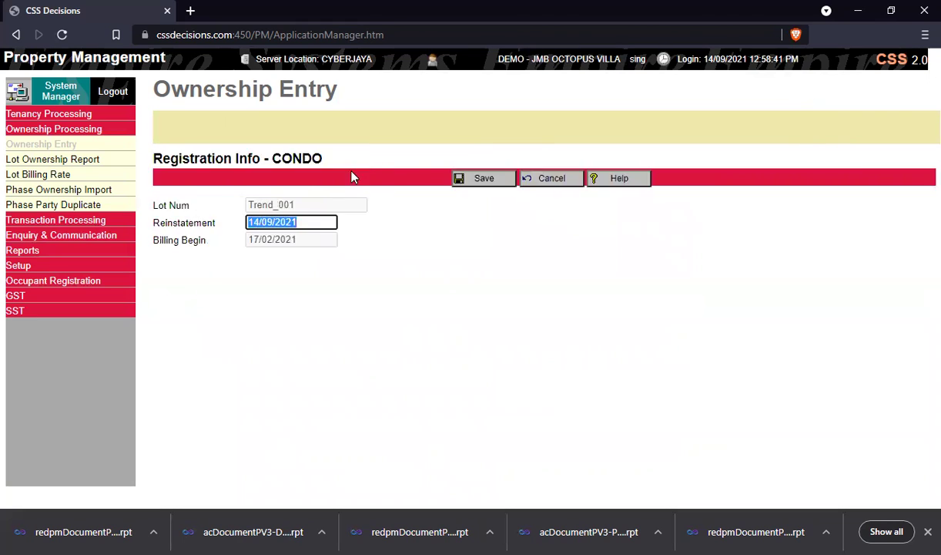
click(485, 177)
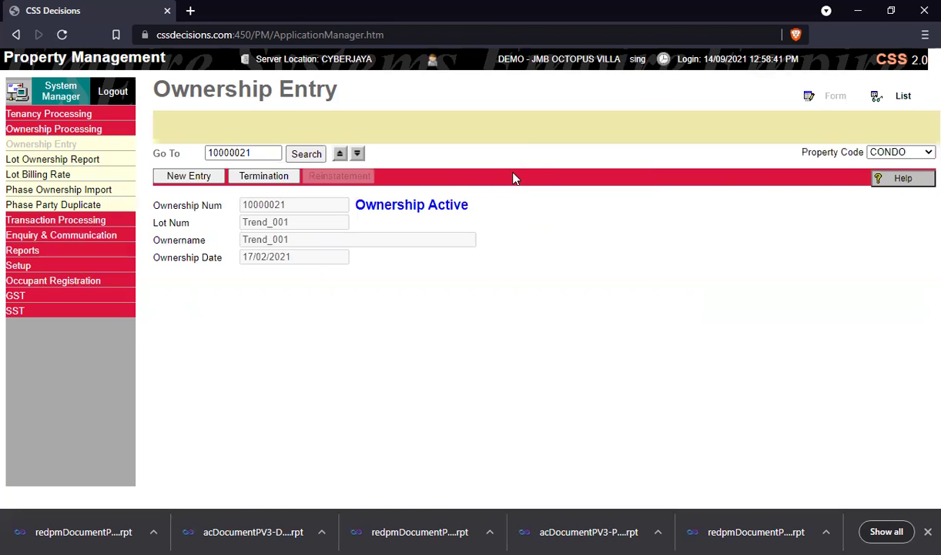
Open the account ledger for lot Trend_001 and display the account of party Trend_001
click(119, 235)
click(81, 206)
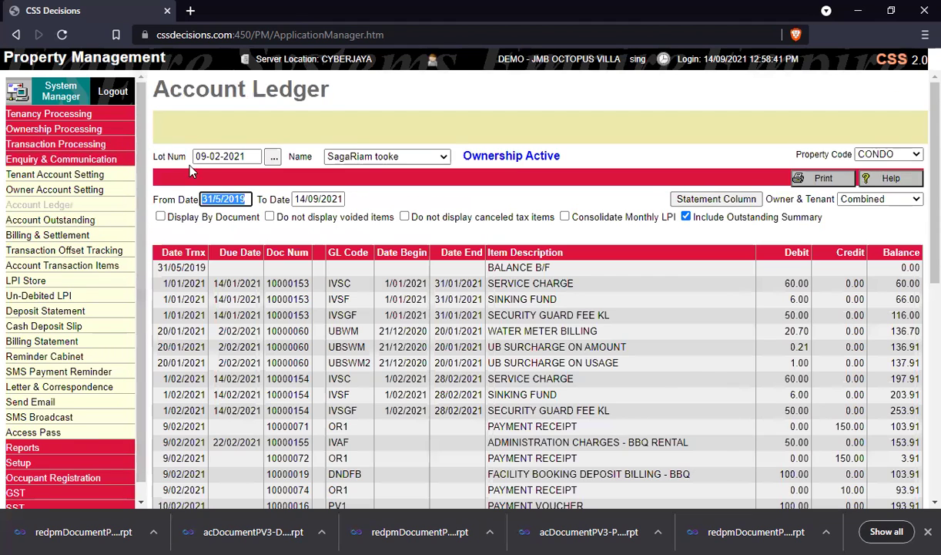
click(217, 156)
triple_click(217, 157)
key(ctrl+v)
key(Tab)
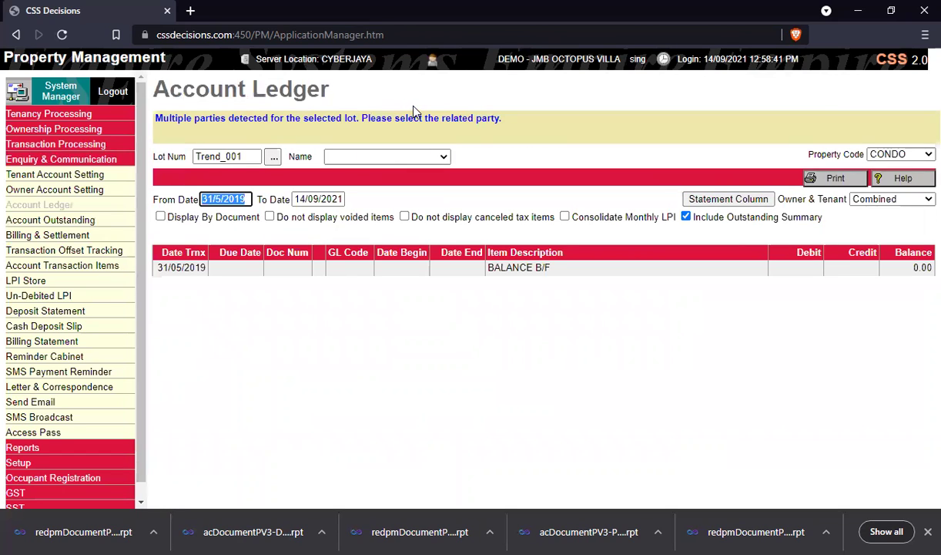
click(422, 156)
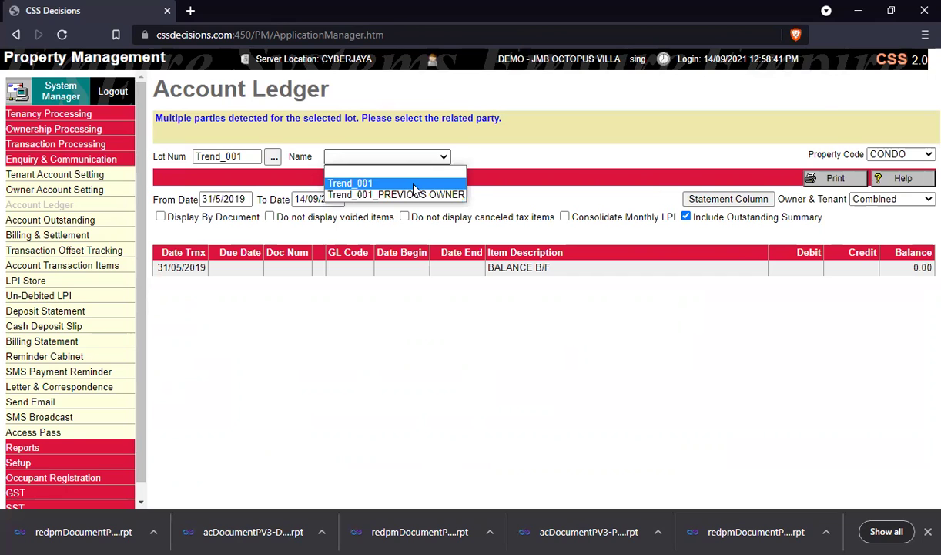
click(415, 185)
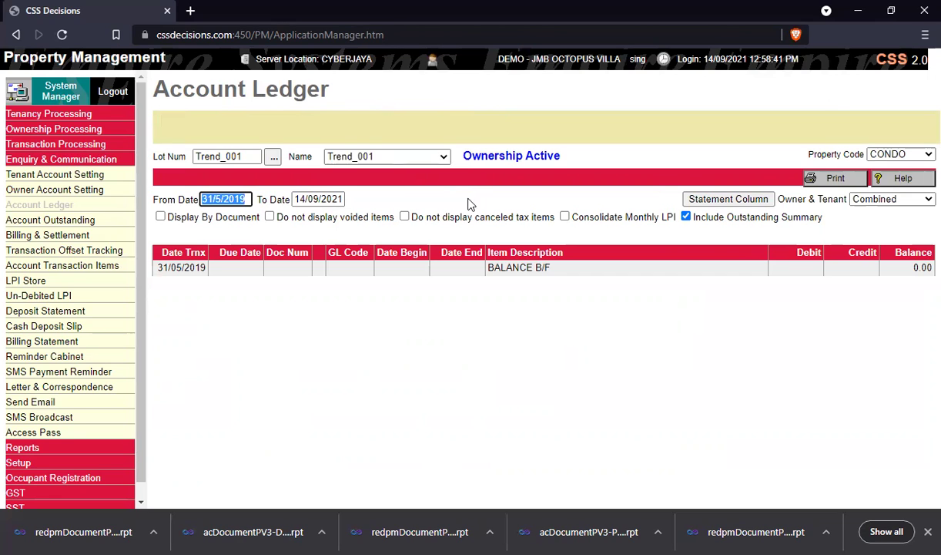
View the ledger of Trend_001_PREVIOUS OWNER and return to the ledger of Trend_001
click(326, 270)
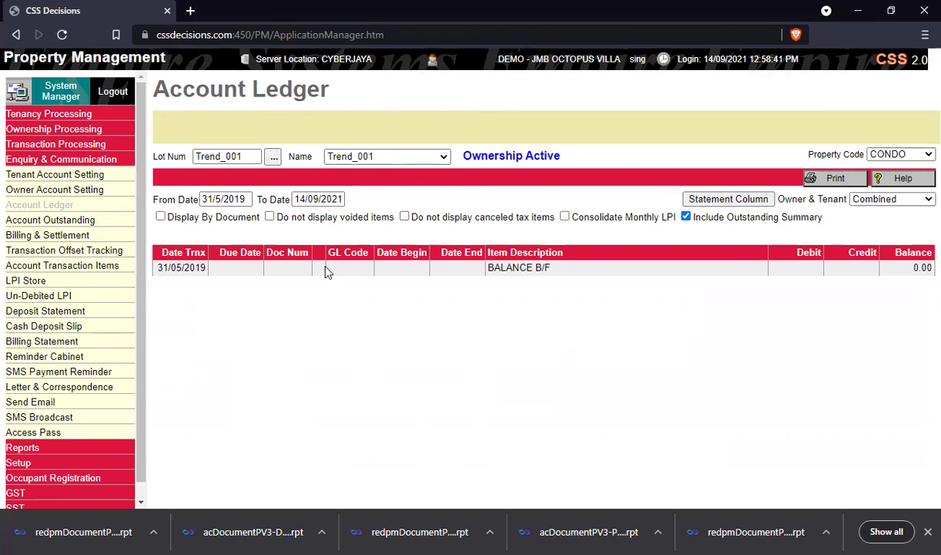
click(436, 157)
click(416, 197)
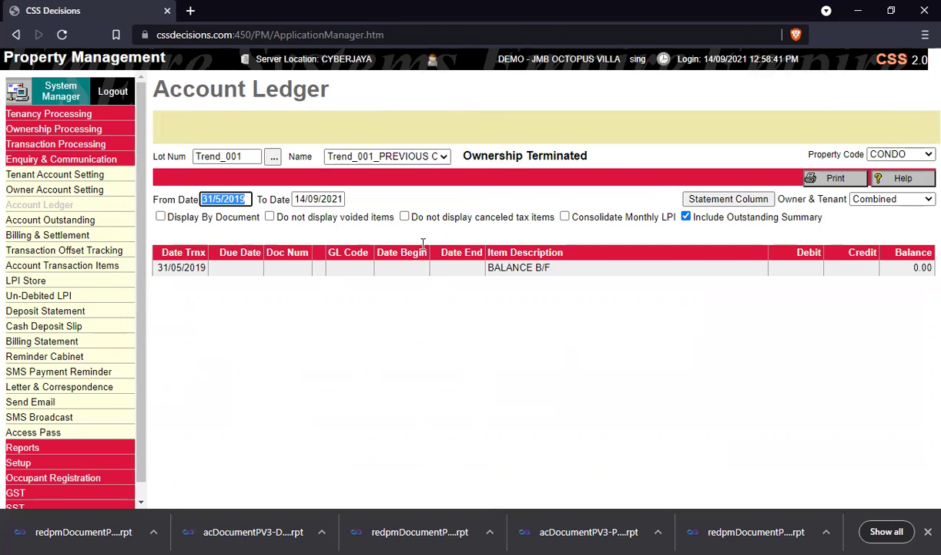
click(416, 161)
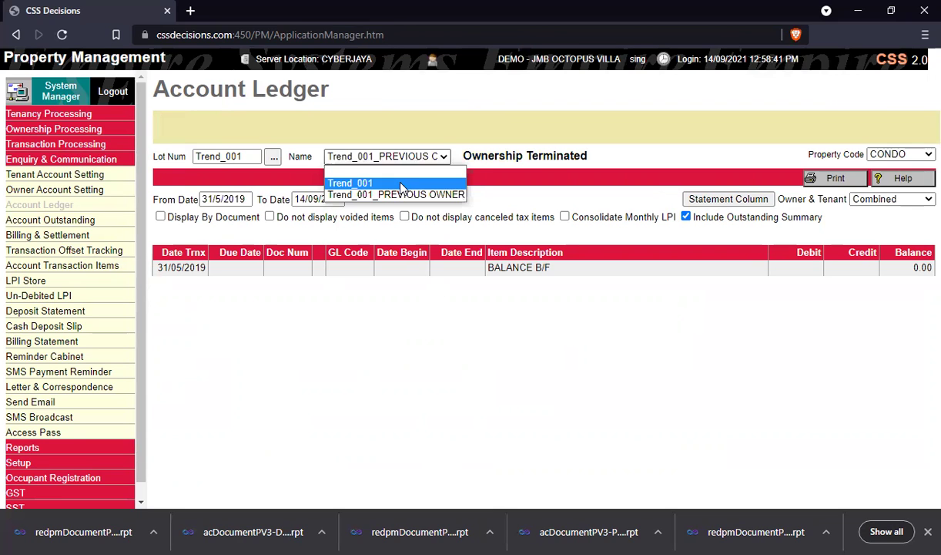
click(381, 183)
Set the account ledger's from date to 31/5/2000 and refresh the listed transactions
click(239, 198)
drag(234, 199, 283, 202)
text(00)
key(Tab)
click(385, 266)
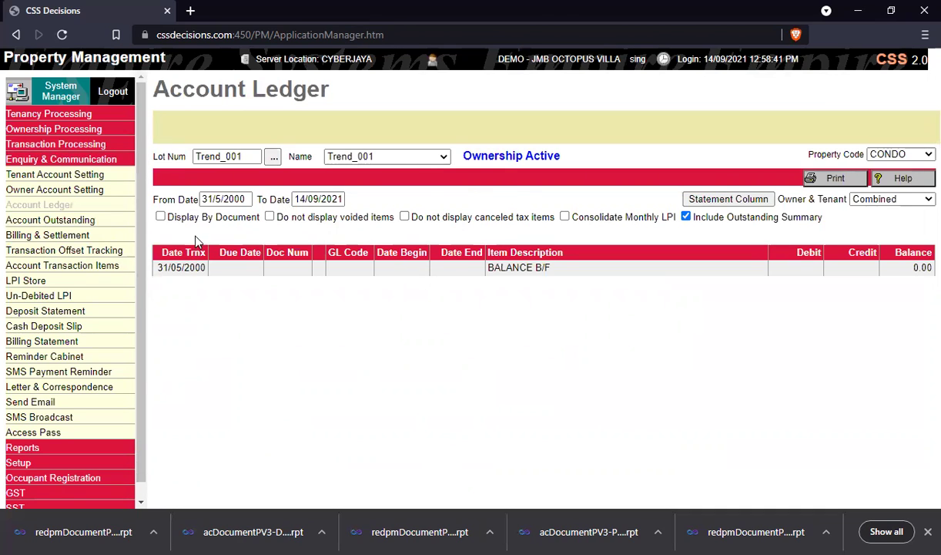
Start a new debit note and set its transaction date to 30/4/2021
click(77, 144)
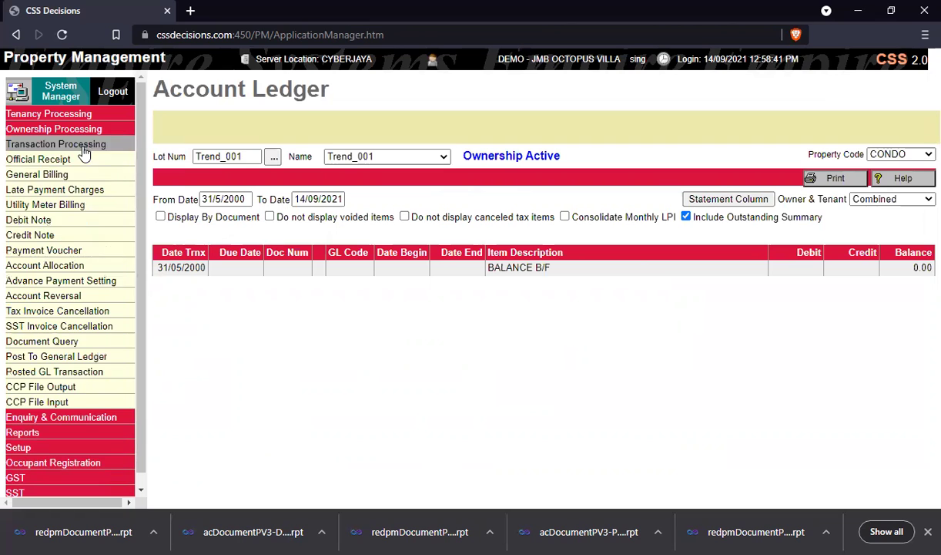
click(69, 222)
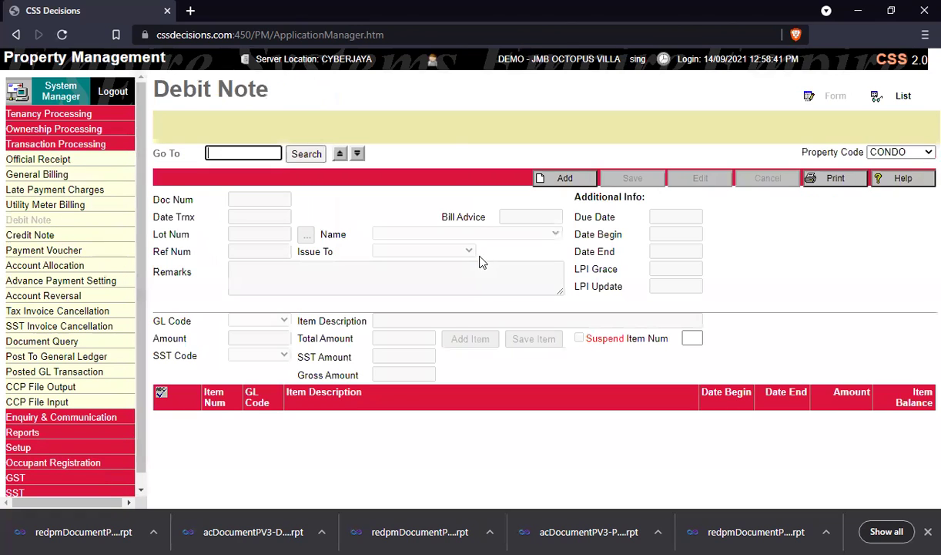
click(564, 178)
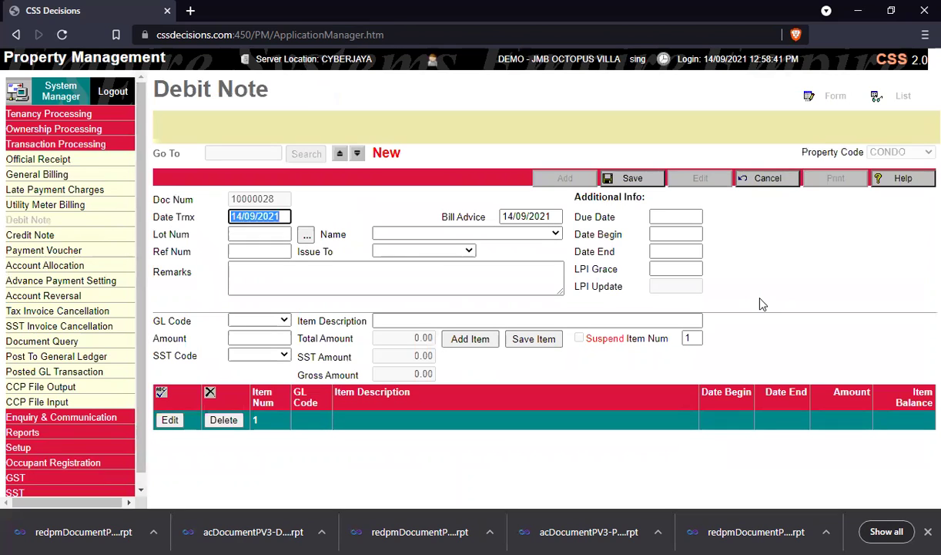
text(30/4/2021)
key(Tab)
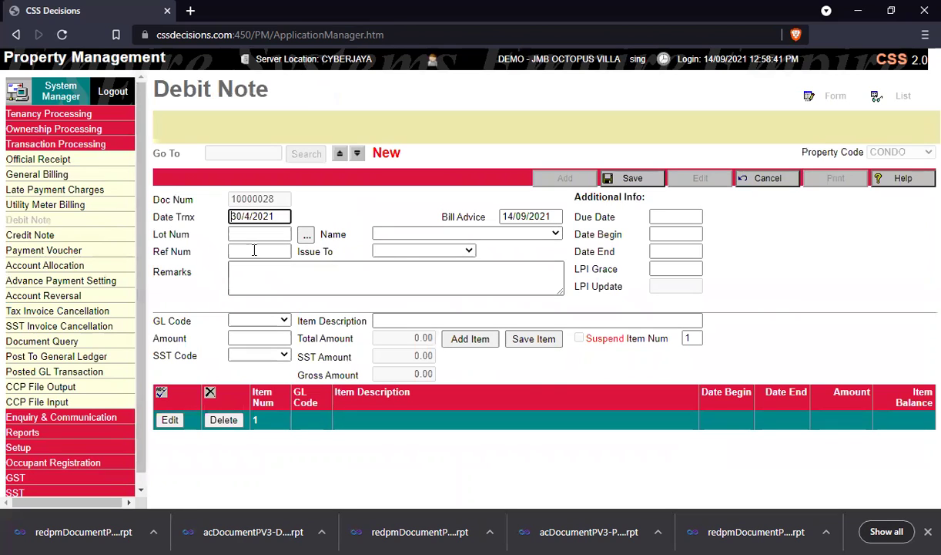
Look up Trend_001 for the debit note's lot and choose the party Trend_001_PREVIOUS OWNER
click(271, 235)
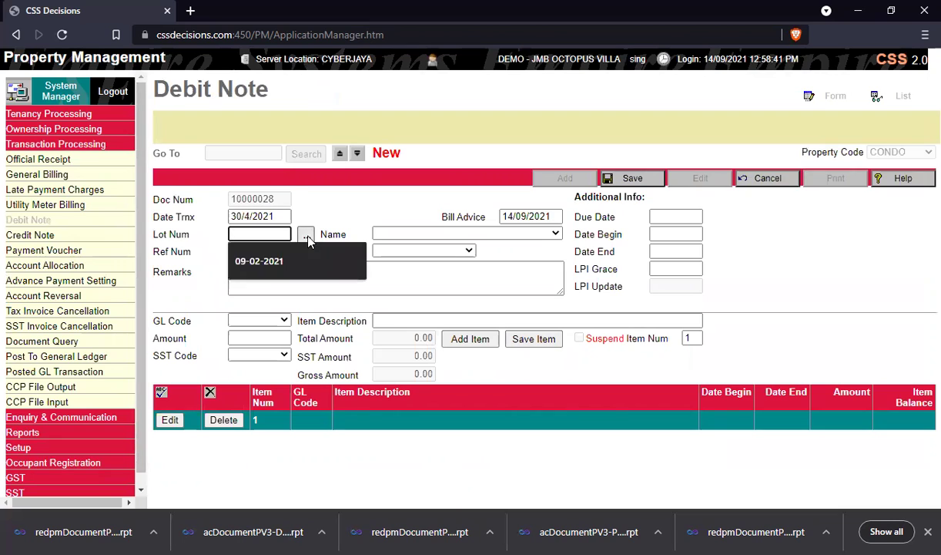
click(307, 236)
text(Trend_001)
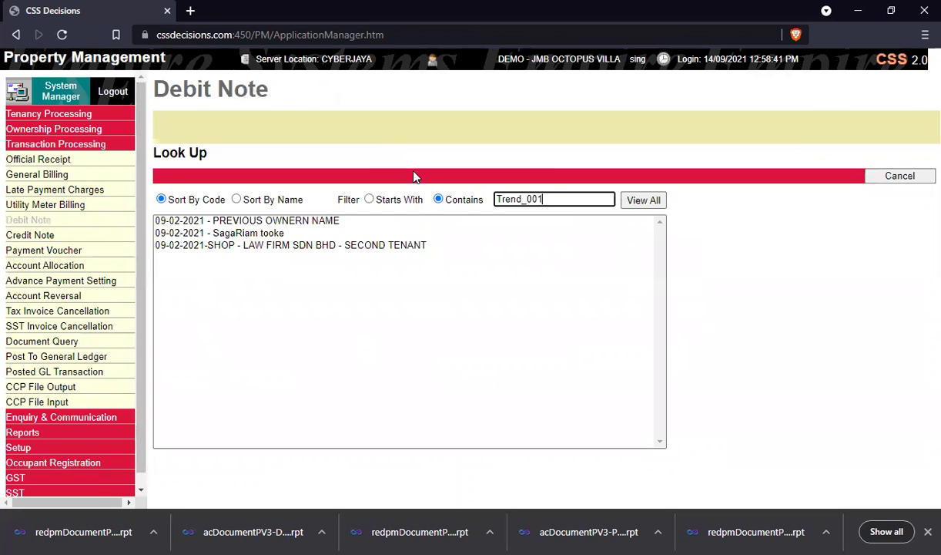
key(Return)
double_click(292, 234)
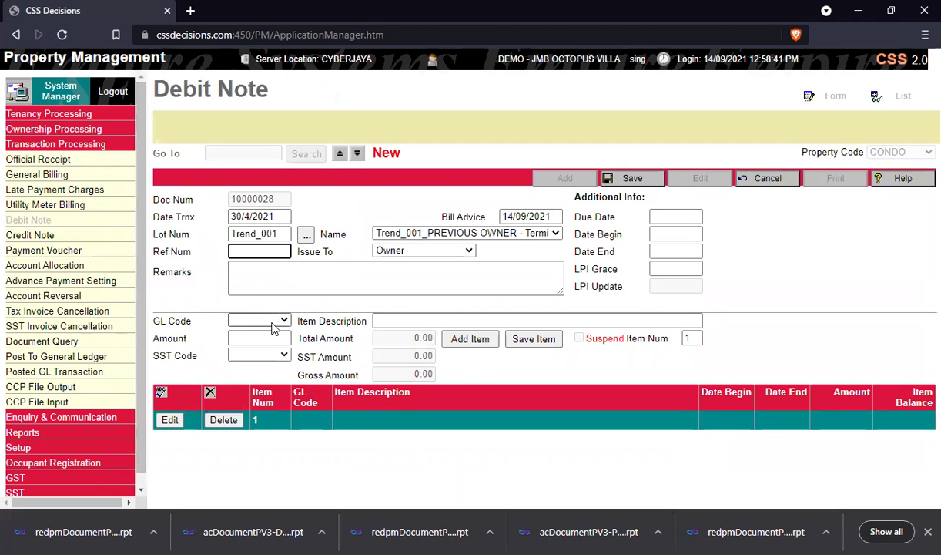
Give the debit note item the GL code DNBF and an amount of 100, and save the debit note
click(274, 327)
click(274, 343)
click(279, 338)
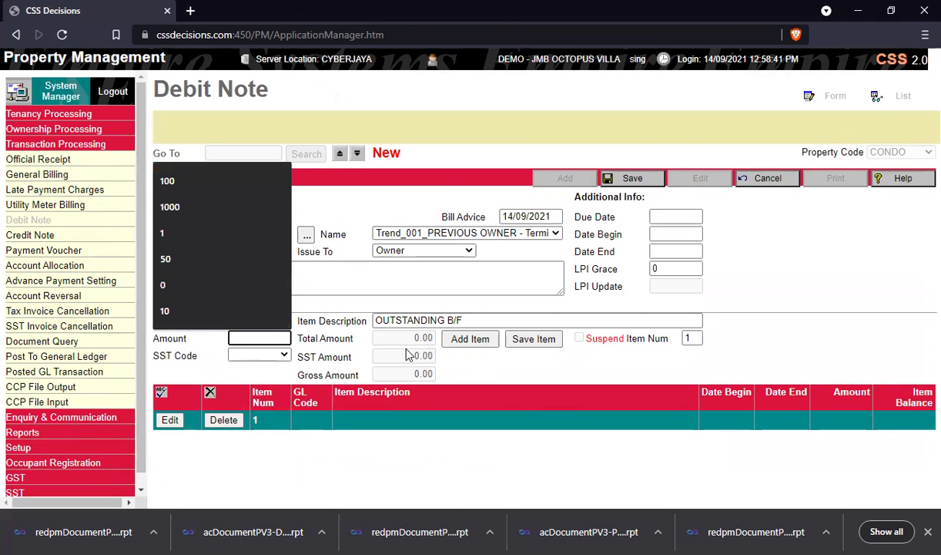
key(Down)
key(Return)
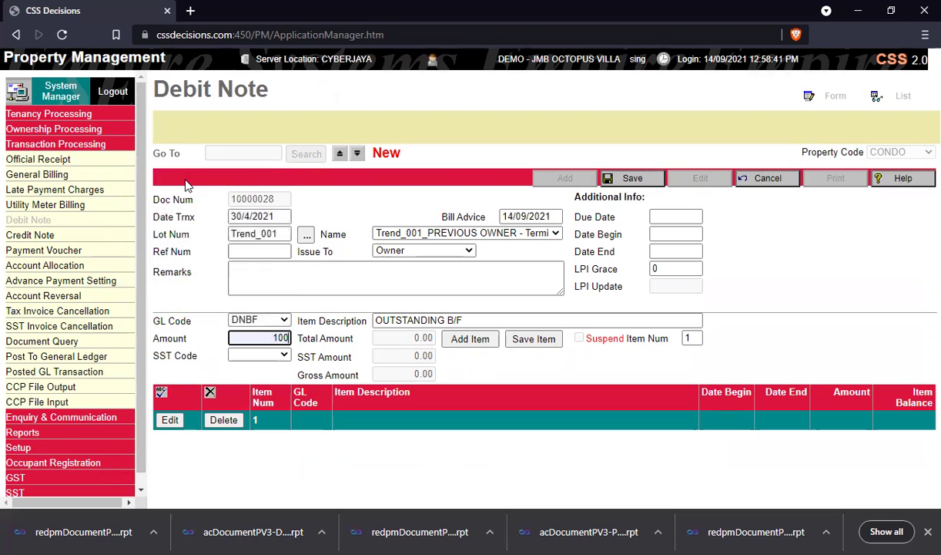
click(629, 178)
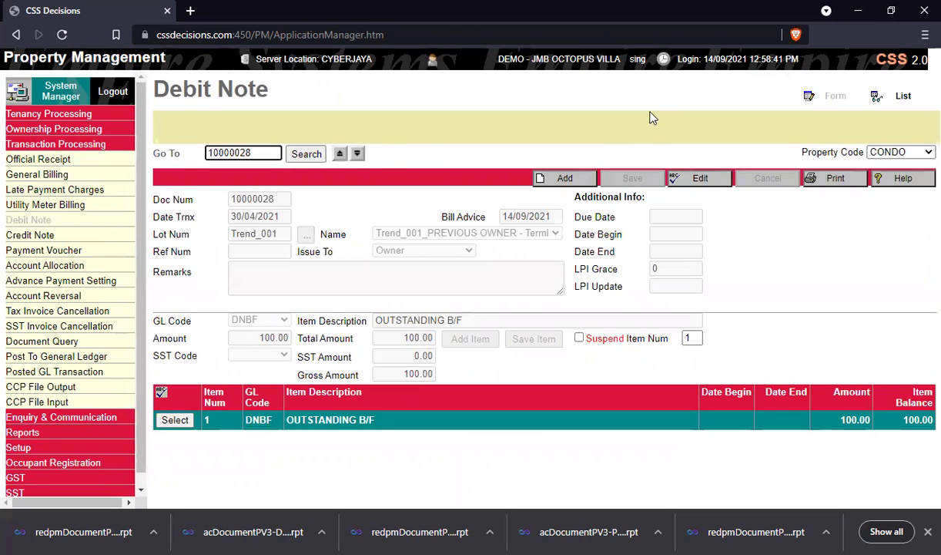
Check the outstanding B/F item in the account ledger of Trend_001_PREVIOUS OWNER and compare it with the ledger of Trend_001
click(65, 416)
click(103, 205)
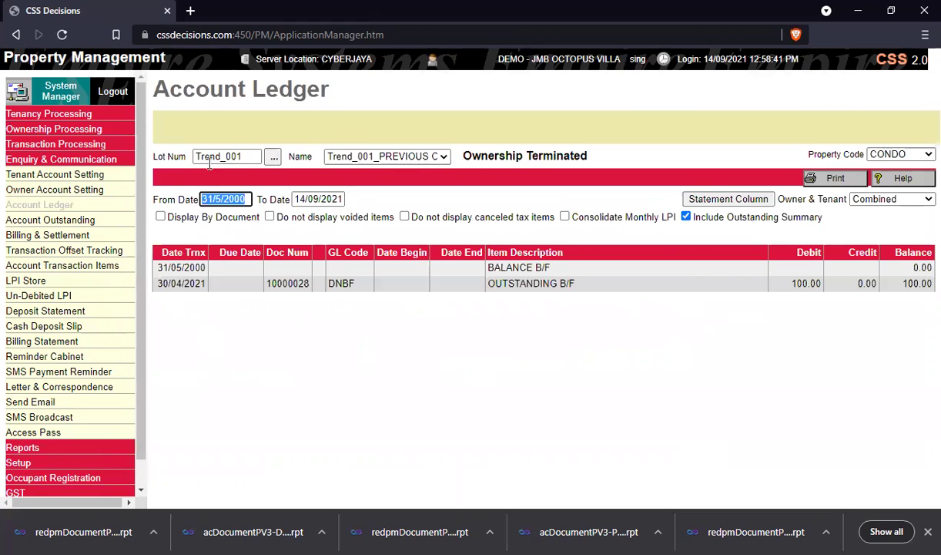
click(424, 157)
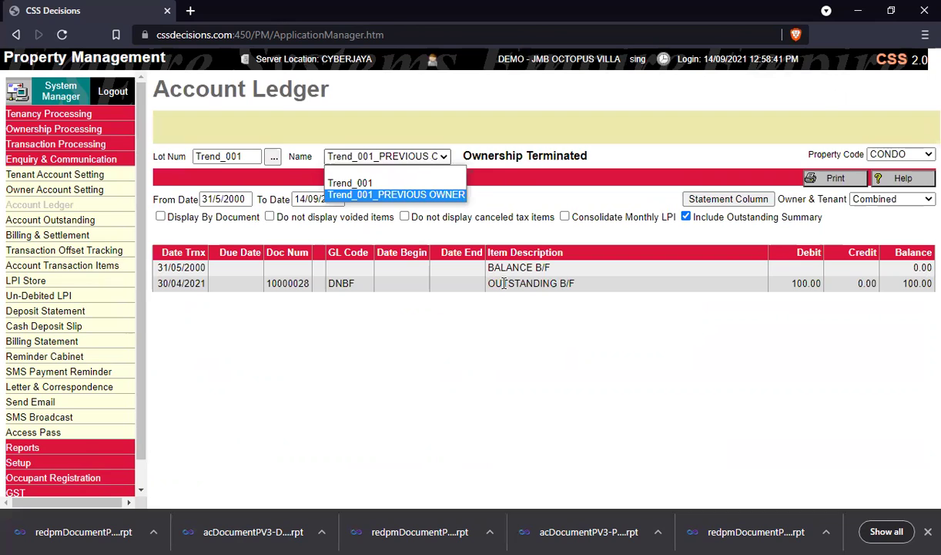
drag(484, 284, 917, 285)
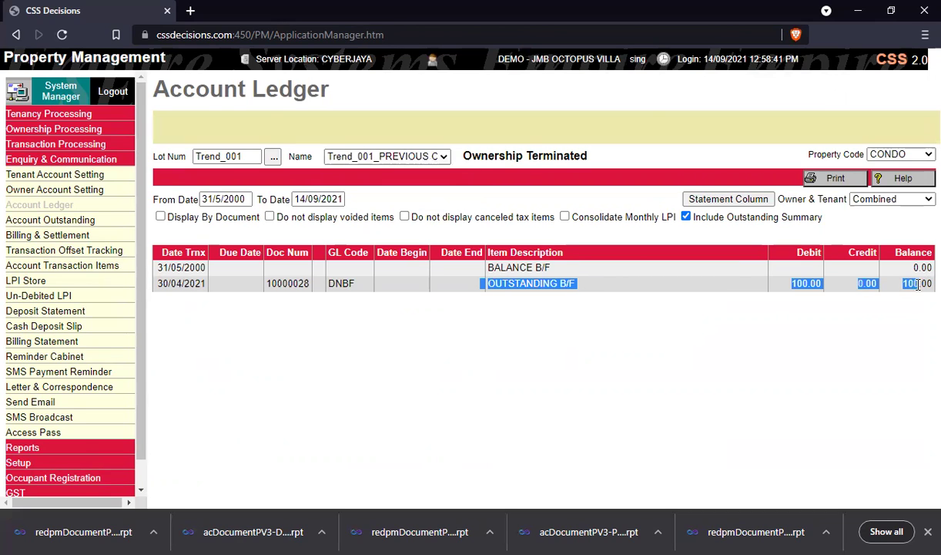
click(369, 156)
click(356, 175)
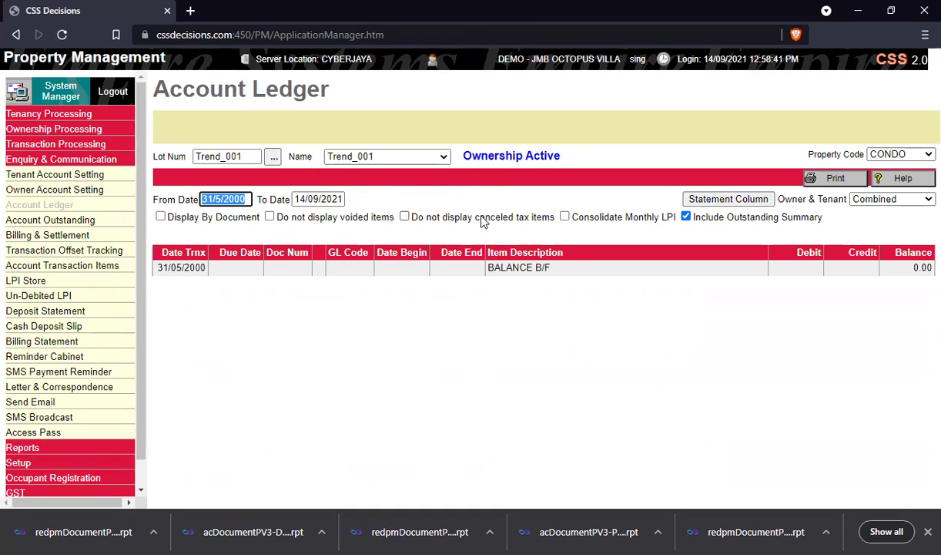
click(495, 126)
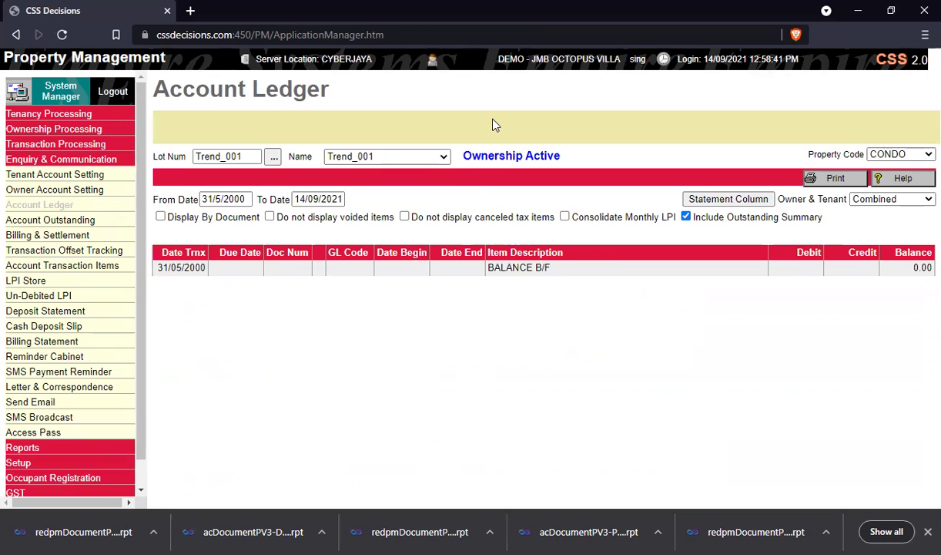